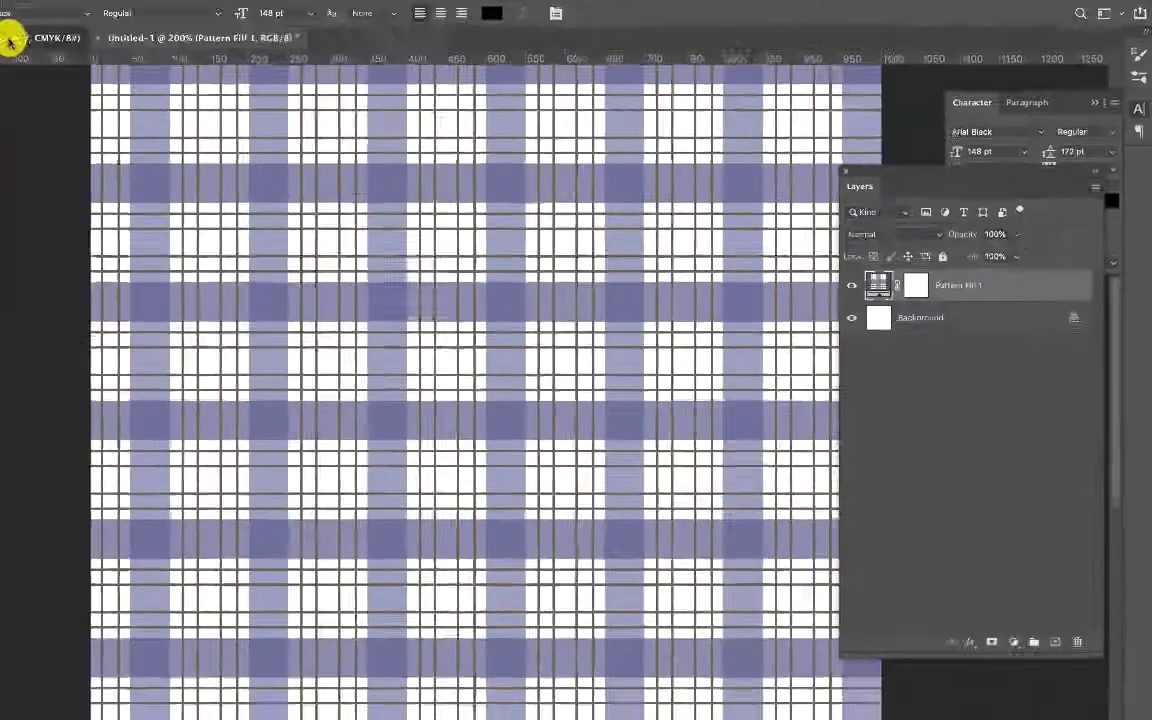
Step: Switch to the brown plaid Plaid-1.psd document
left_click(10, 40)
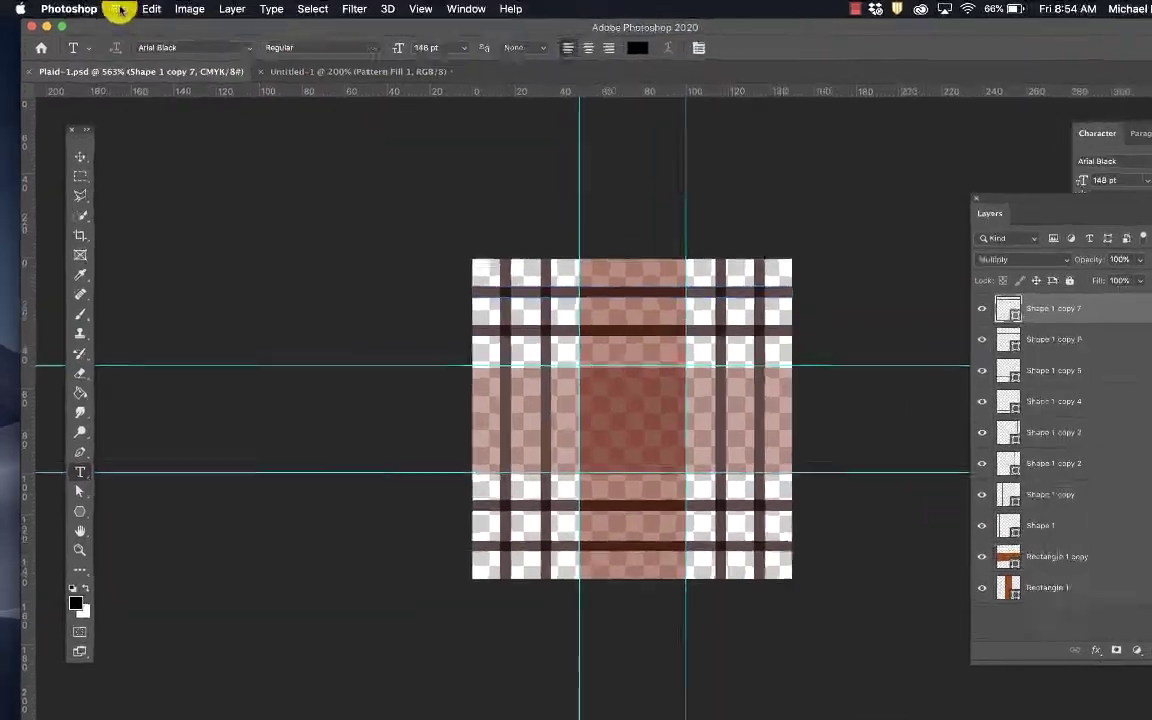
Step: Start a new document with width 150 px and height 150 px
left_click(110, 8)
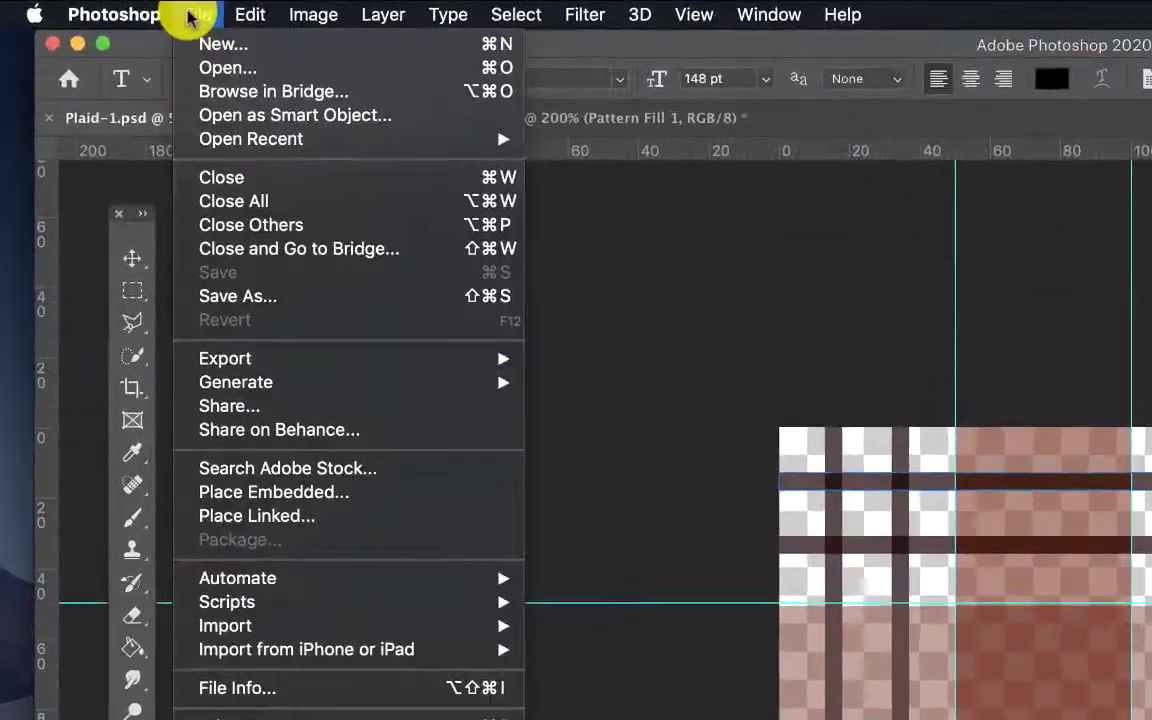
left_click(225, 45)
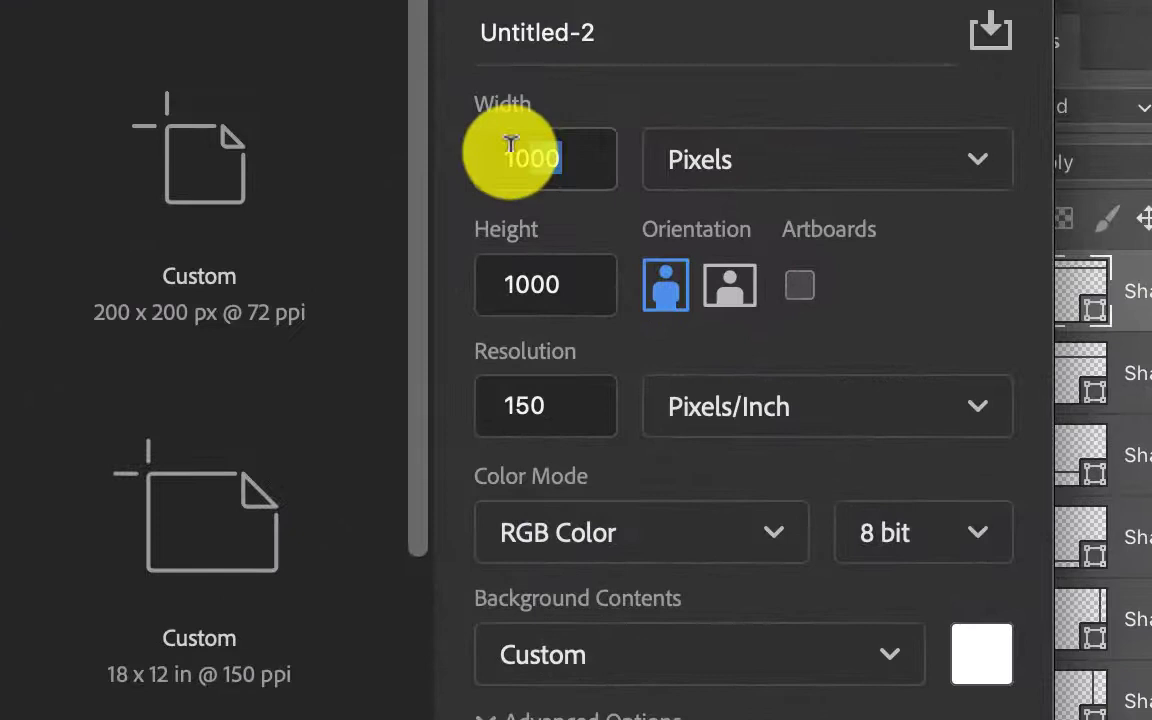
double_click(709, 229)
type("1")
type("0")
key("Tab")
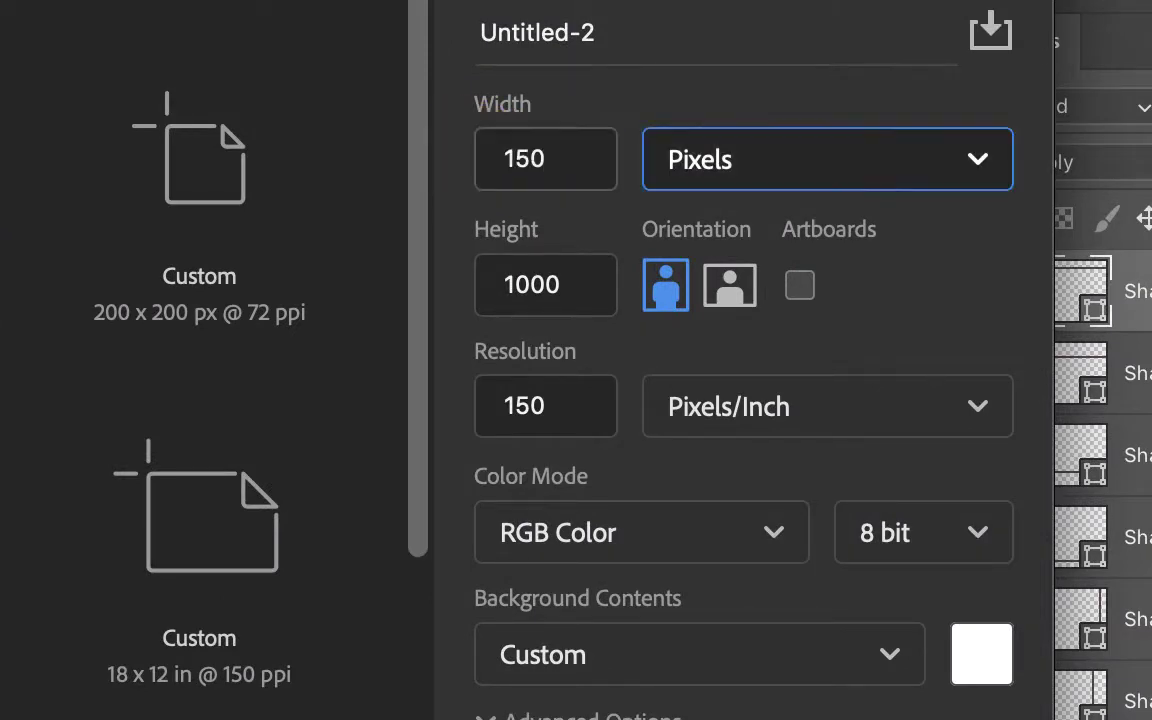
key("Tab")
type("1")
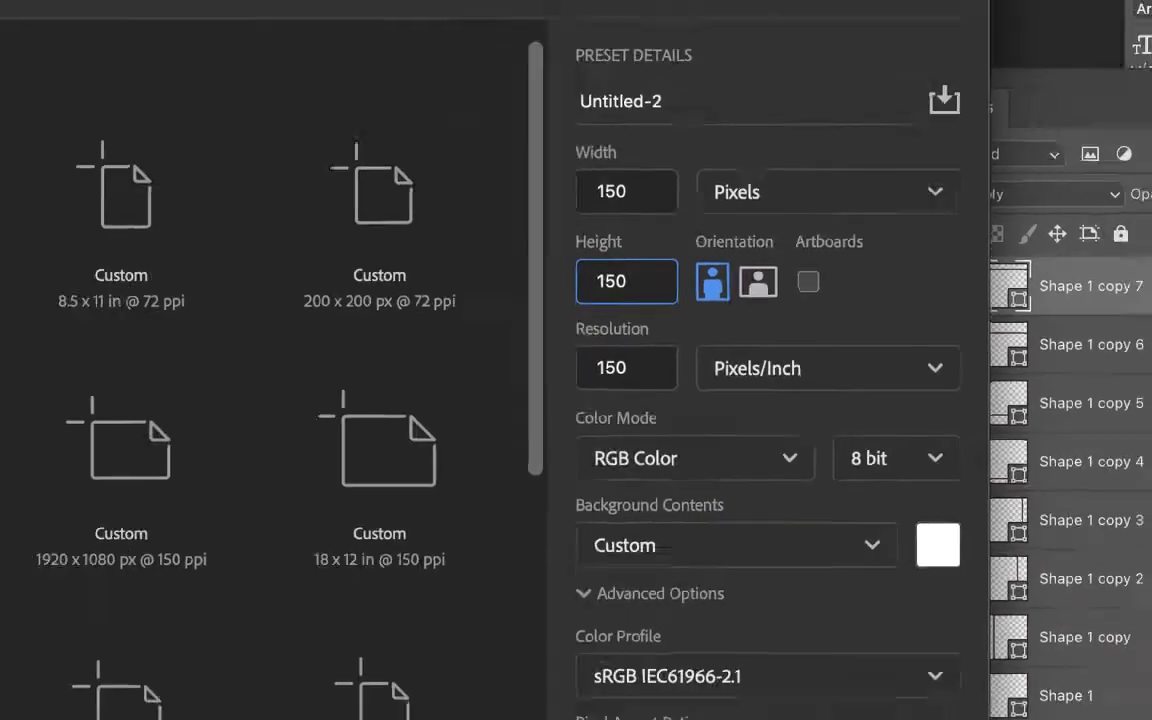
Step: Create the 150 × 150 document and replace its Background with an empty Layer 1
left_click(864, 563)
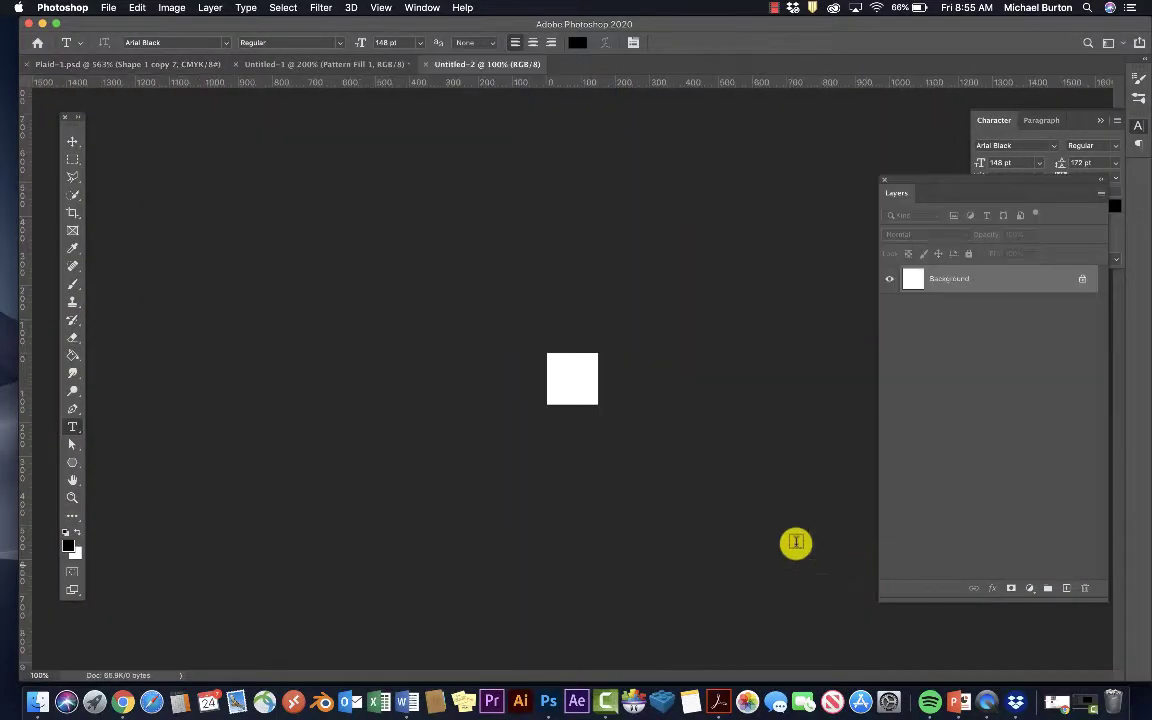
key("super+0")
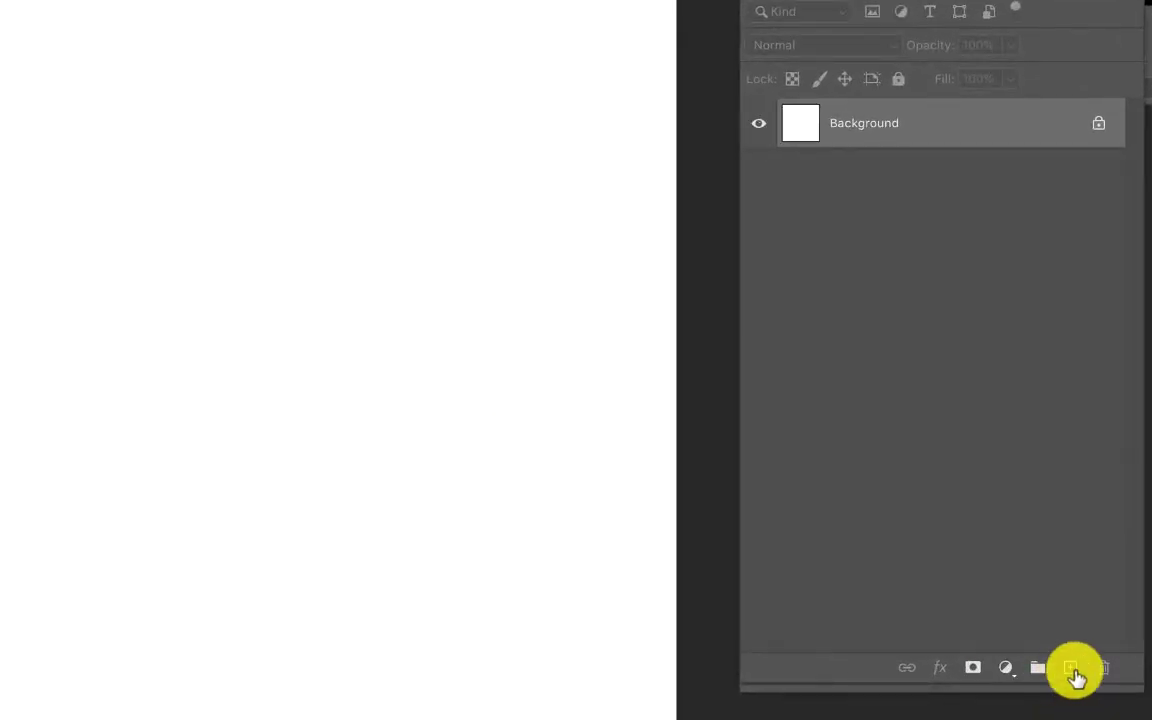
left_click(1071, 668)
mouse_move(874, 188)
left_mouse_down()
mouse_move(1074, 527)
mouse_move(1100, 670)
left_mouse_up()
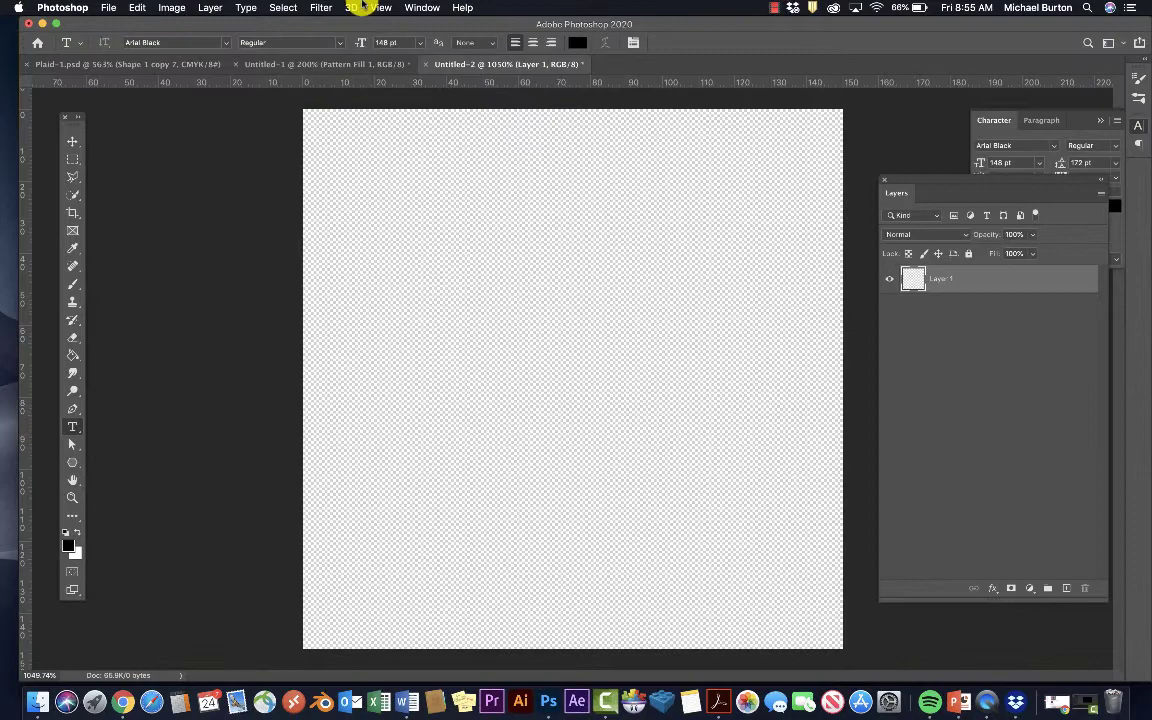
Step: Place two horizontal guides at 50 px and 100 px
left_click(386, 8)
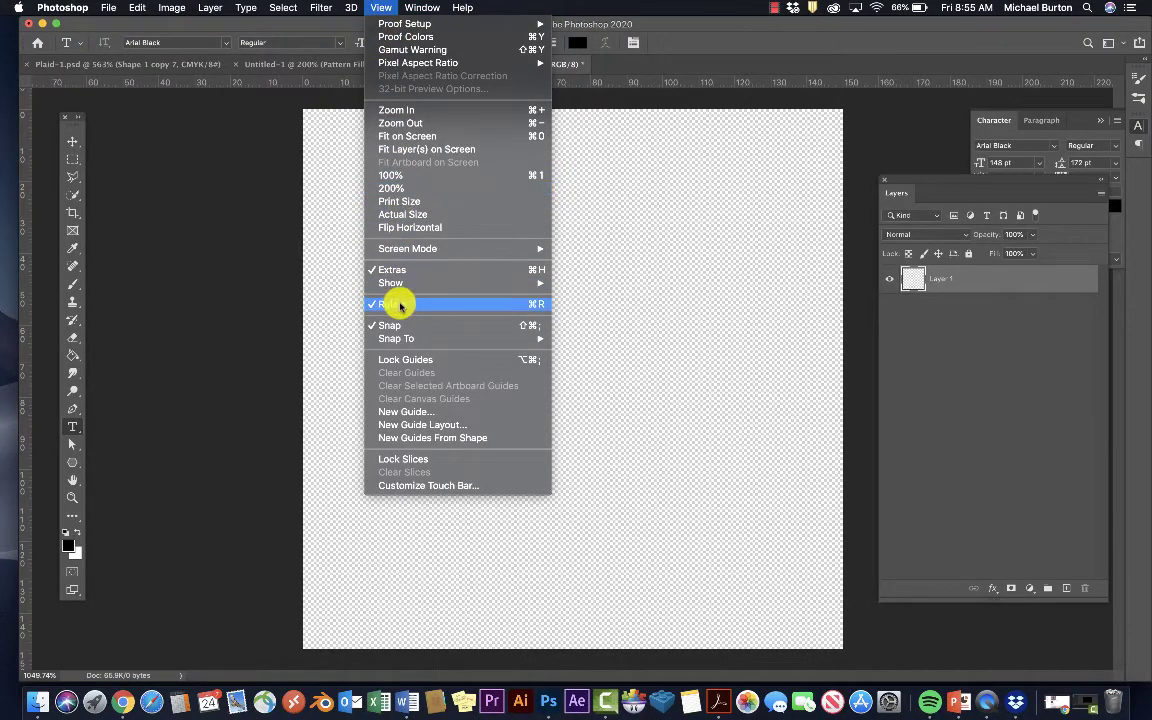
left_click(318, 86)
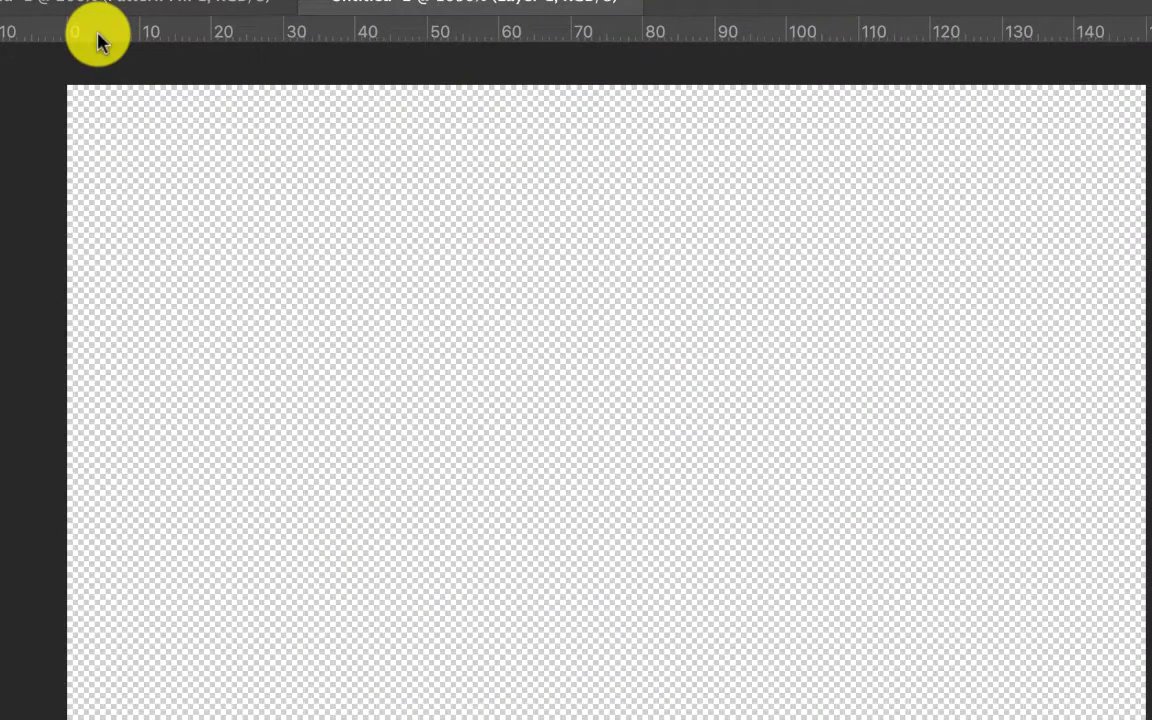
left_click_drag(98, 40, 149, 453)
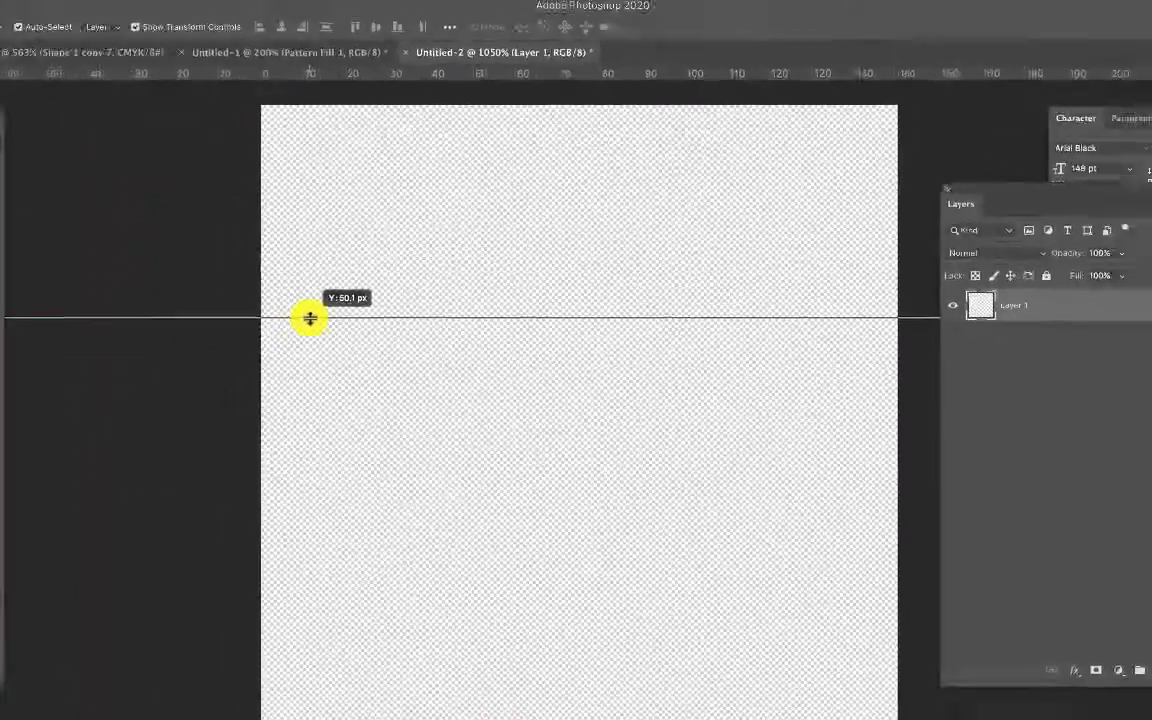
left_click_drag(149, 453, 150, 445)
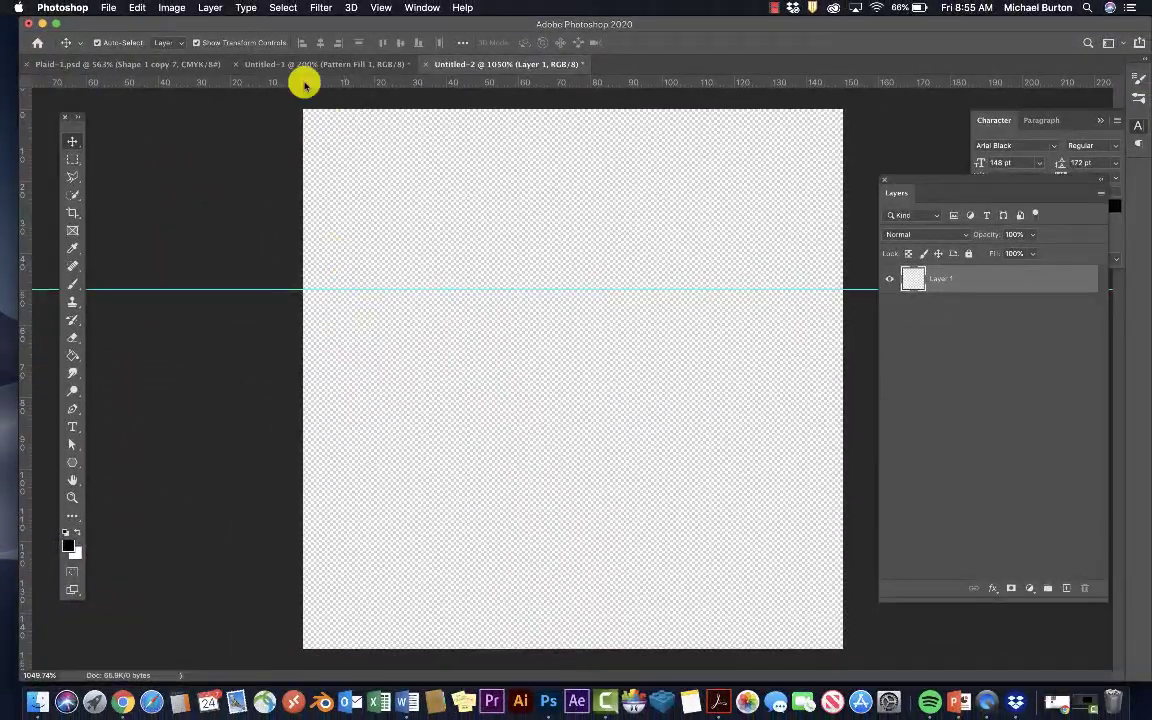
left_click_drag(305, 103, 299, 469)
key("super+equal")
key("super+equal")
key("super+equal")
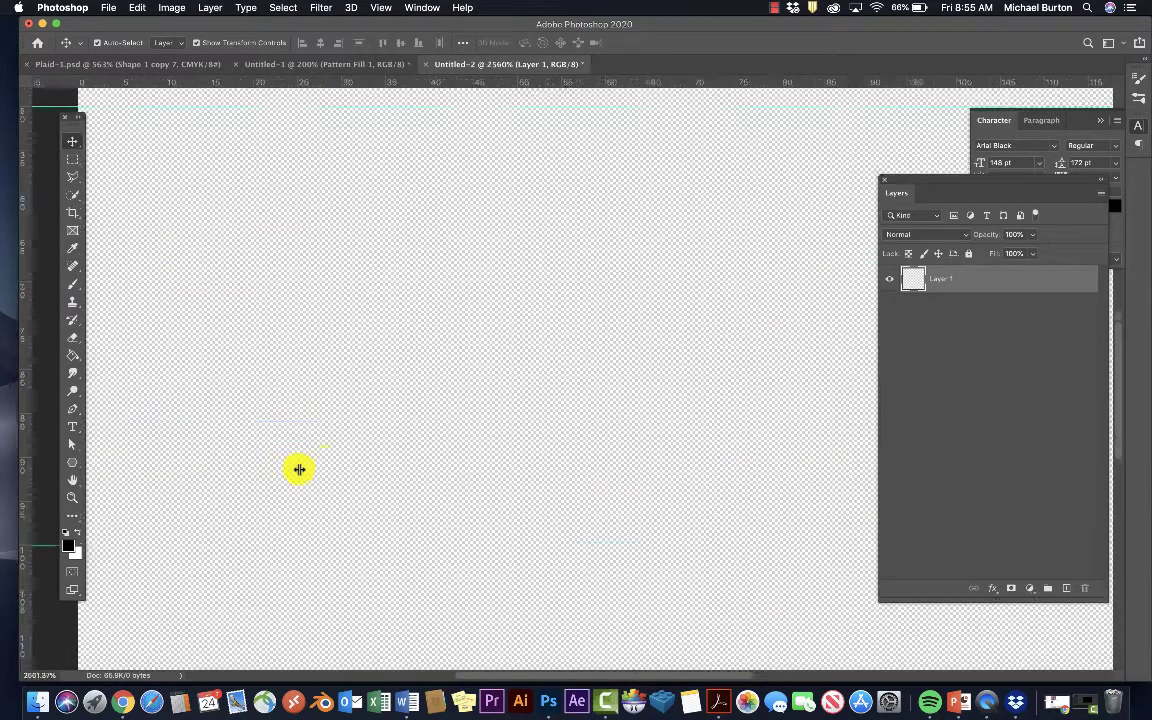
scroll(300, 472, "left", 5)
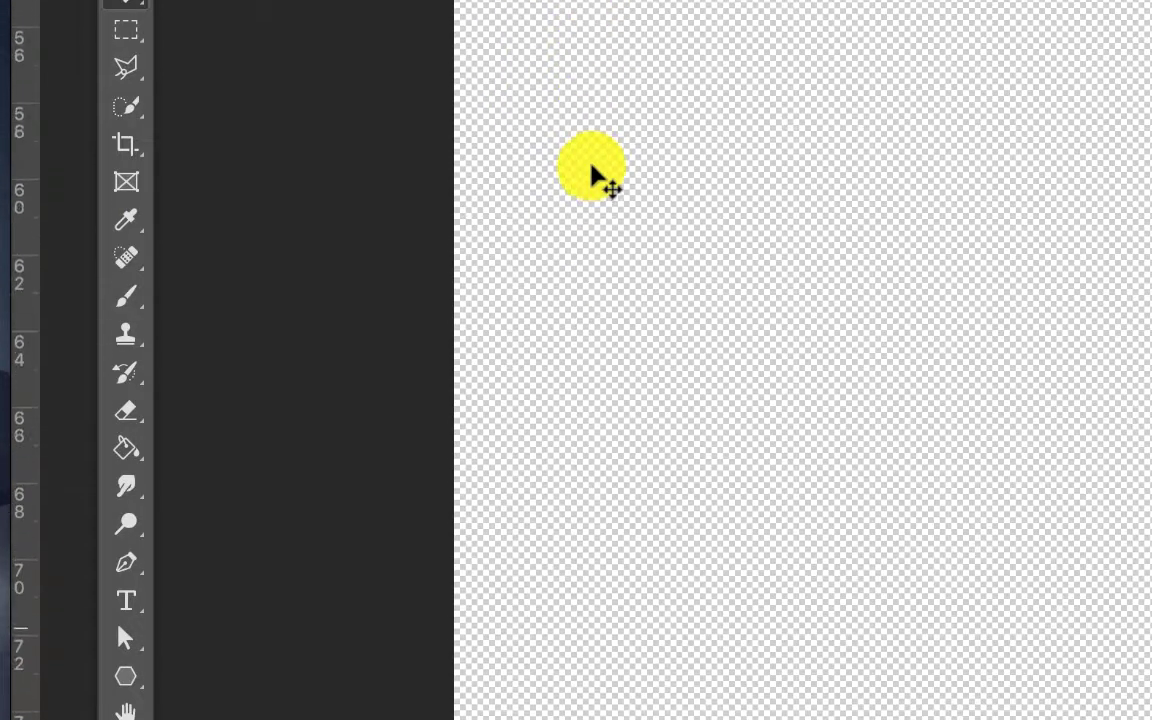
scroll(594, 175, "up", 2)
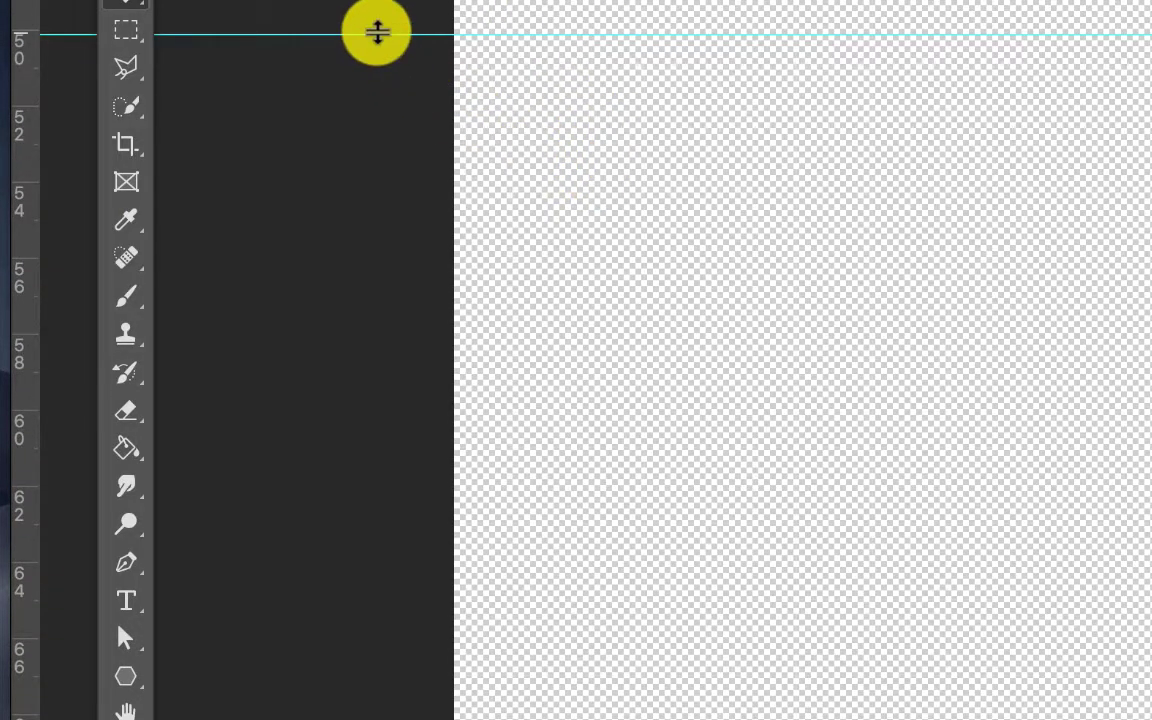
left_click_drag(375, 28, 314, 72)
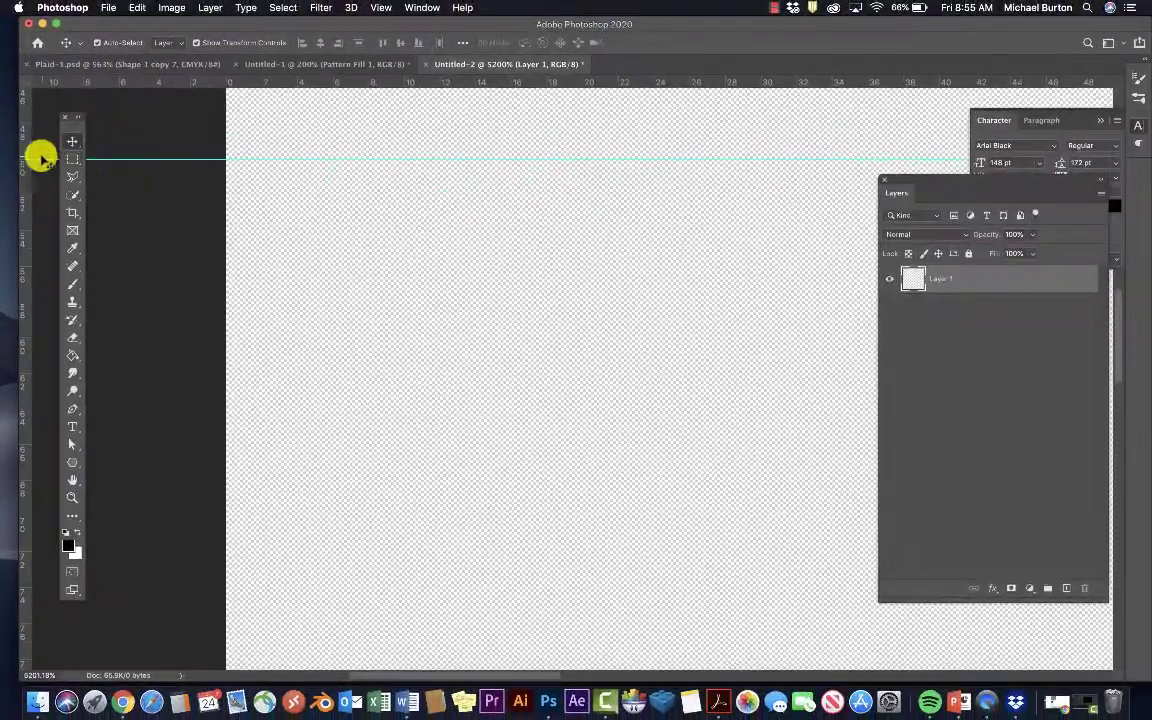
Step: Place two vertical guides at 50 px and 100 px
mouse_move(25, 160)
left_mouse_down()
mouse_move(1139, 177)
mouse_move(946, 132)
mouse_move(773, 149)
left_mouse_up()
scroll(937, 132, "right", 5)
scroll(772, 149, "right", 10)
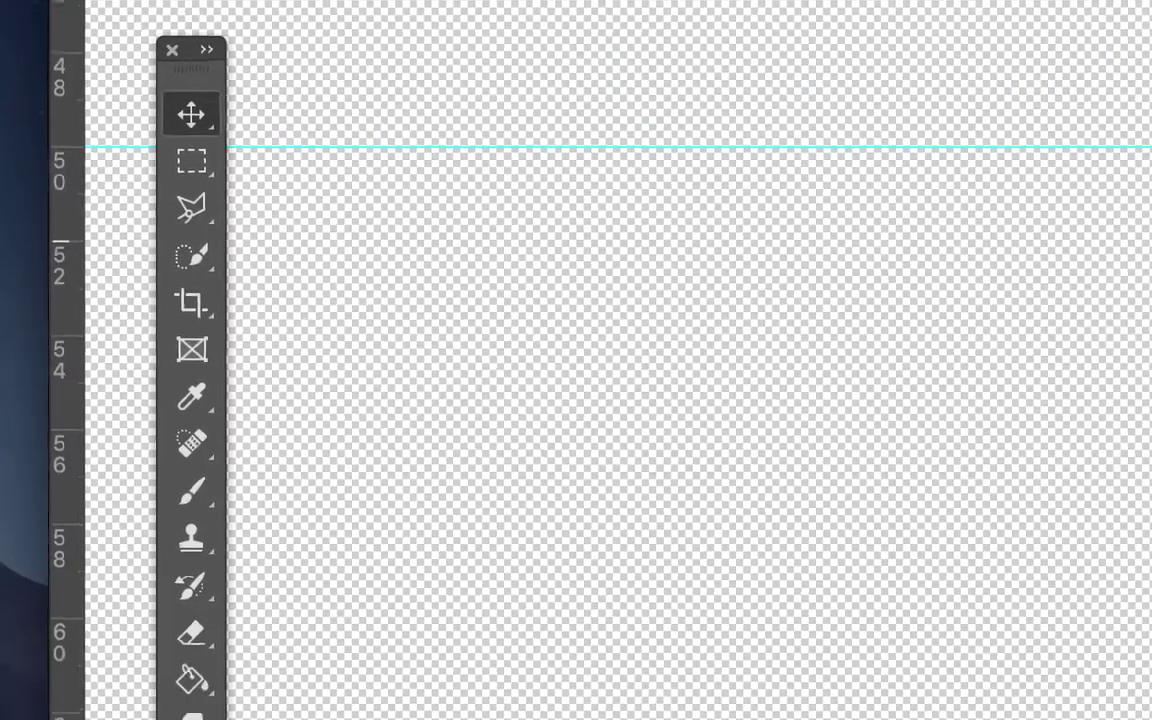
mouse_move(68, 310)
left_mouse_down()
mouse_move(485, 194)
mouse_move(72, 214)
left_mouse_up()
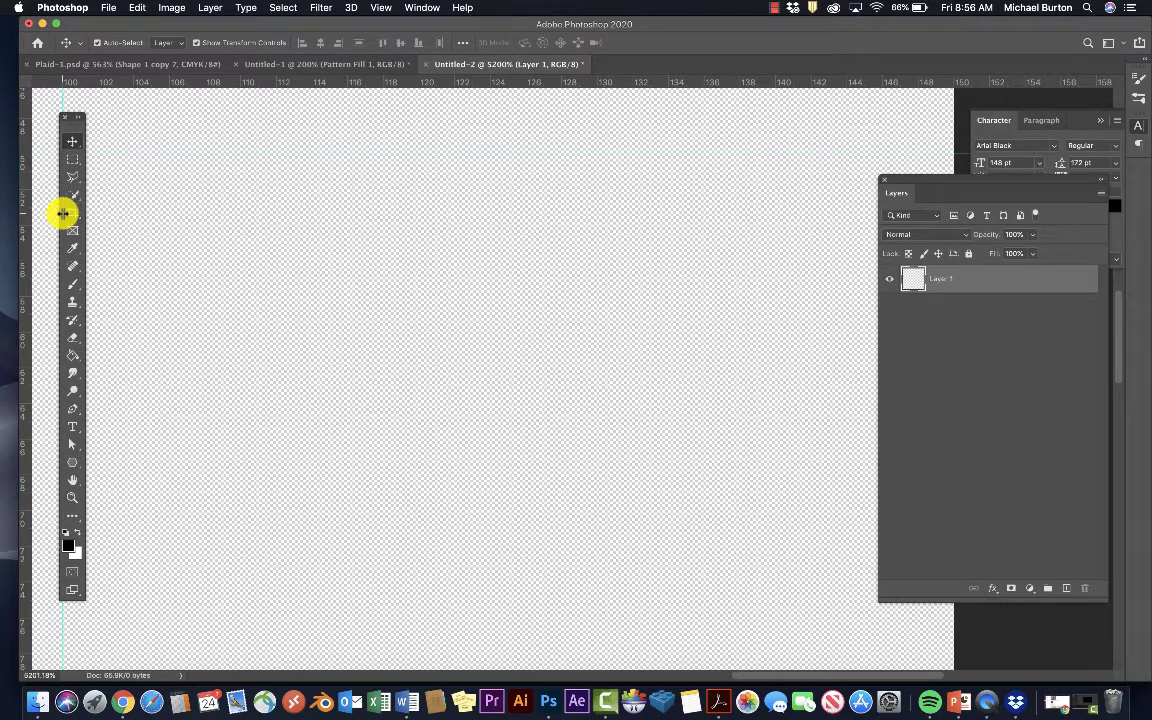
scroll(329, 278, "down", 2)
scroll(329, 278, "down", 2)
scroll(329, 278, "down", 2)
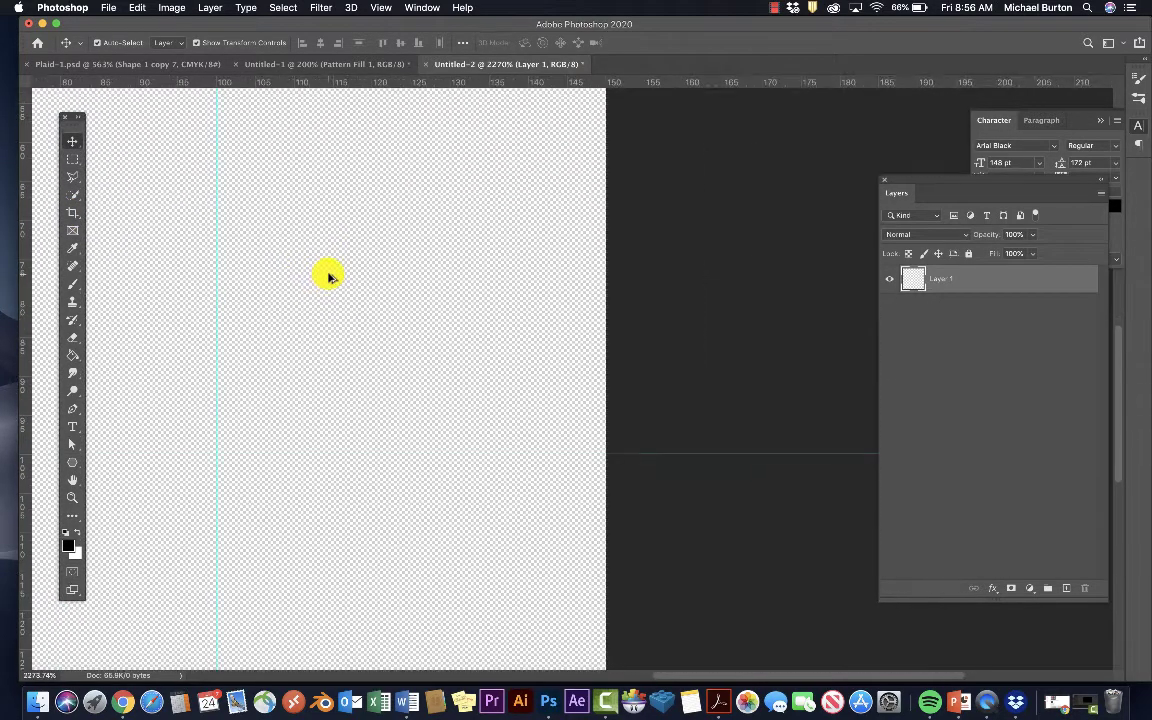
scroll(329, 278, "down", 2)
scroll(329, 278, "down", 2)
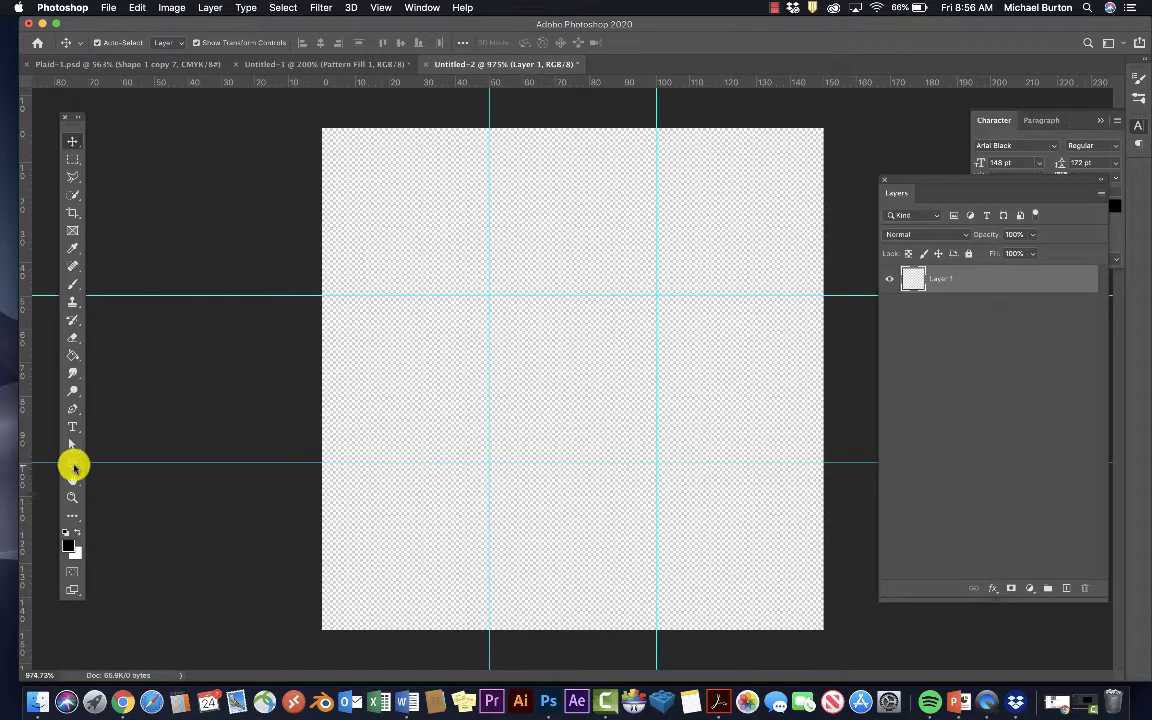
Step: Set the Rectangle tool to no stroke and a steel-blue #456e7d fill
left_click_drag(73, 466, 123, 457)
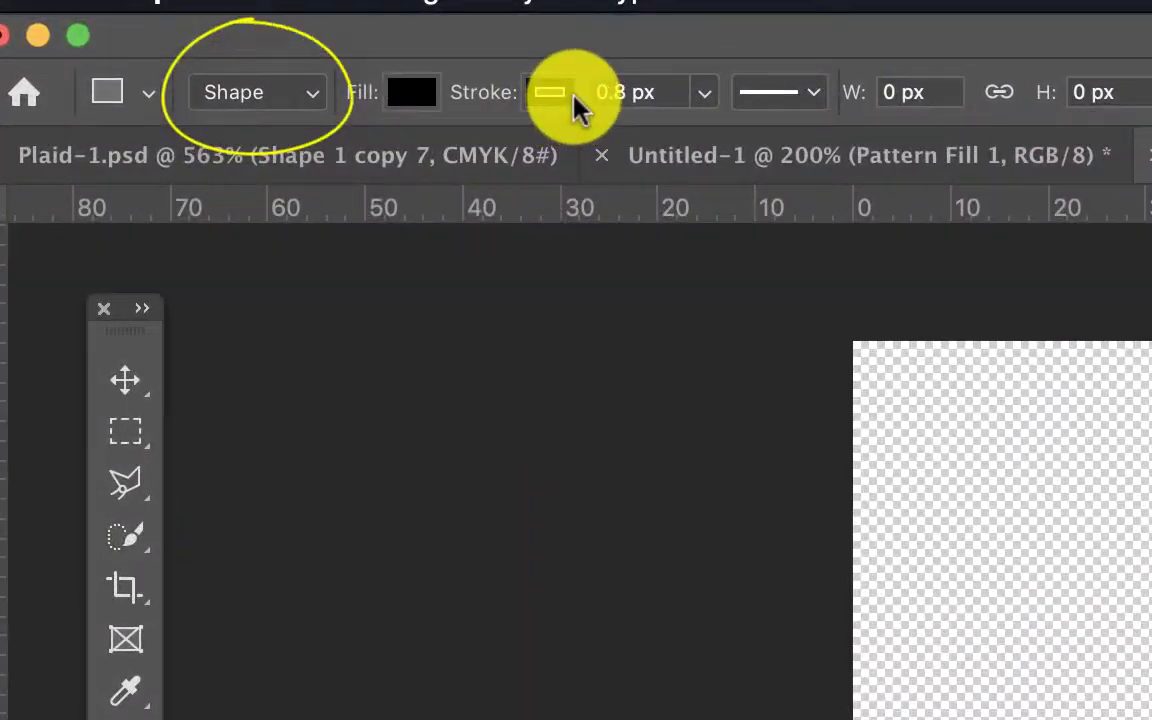
left_click(224, 42)
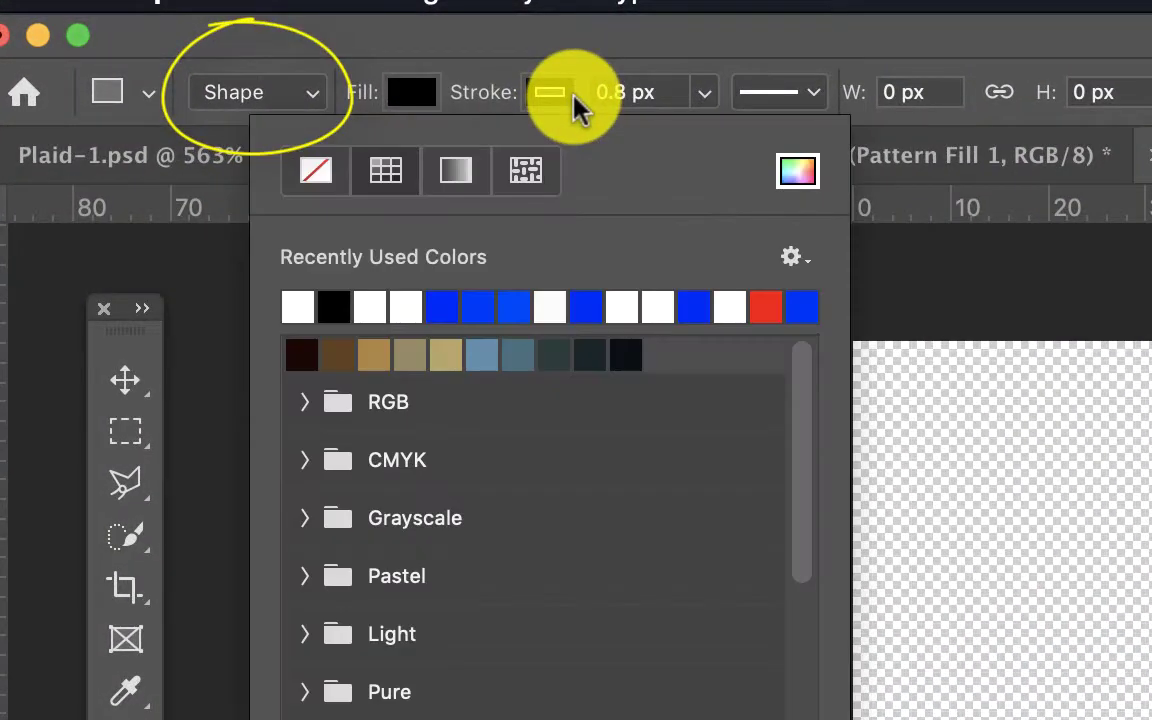
left_click(318, 170)
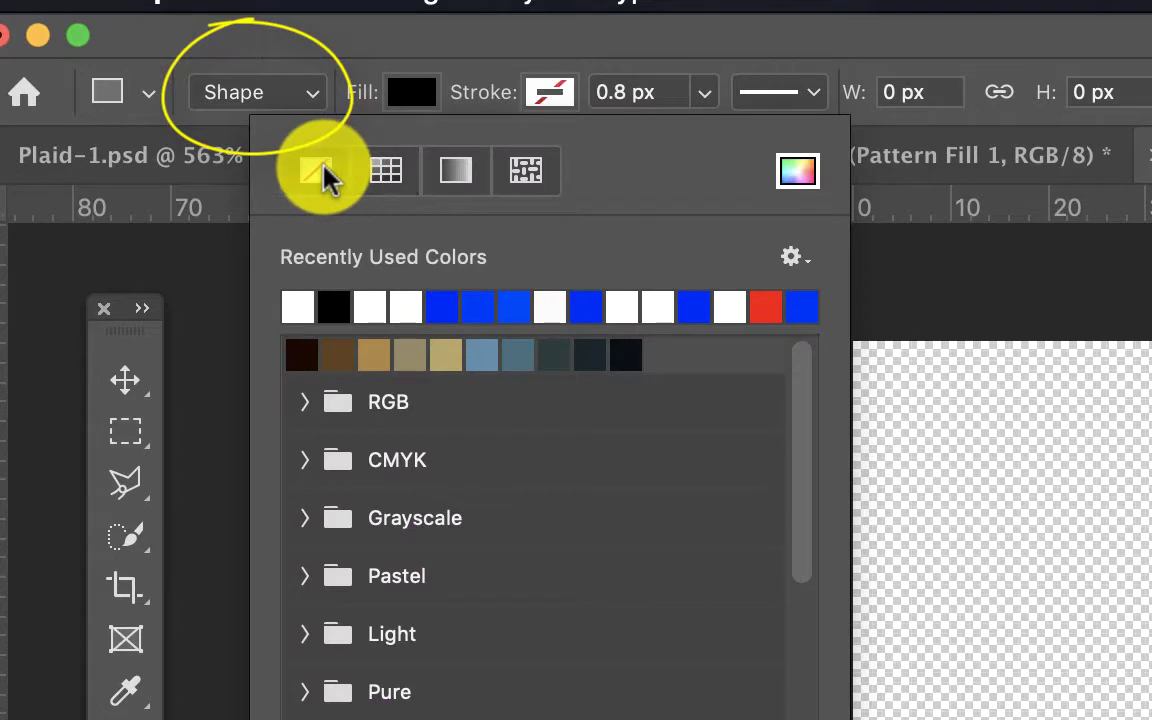
left_click(420, 92)
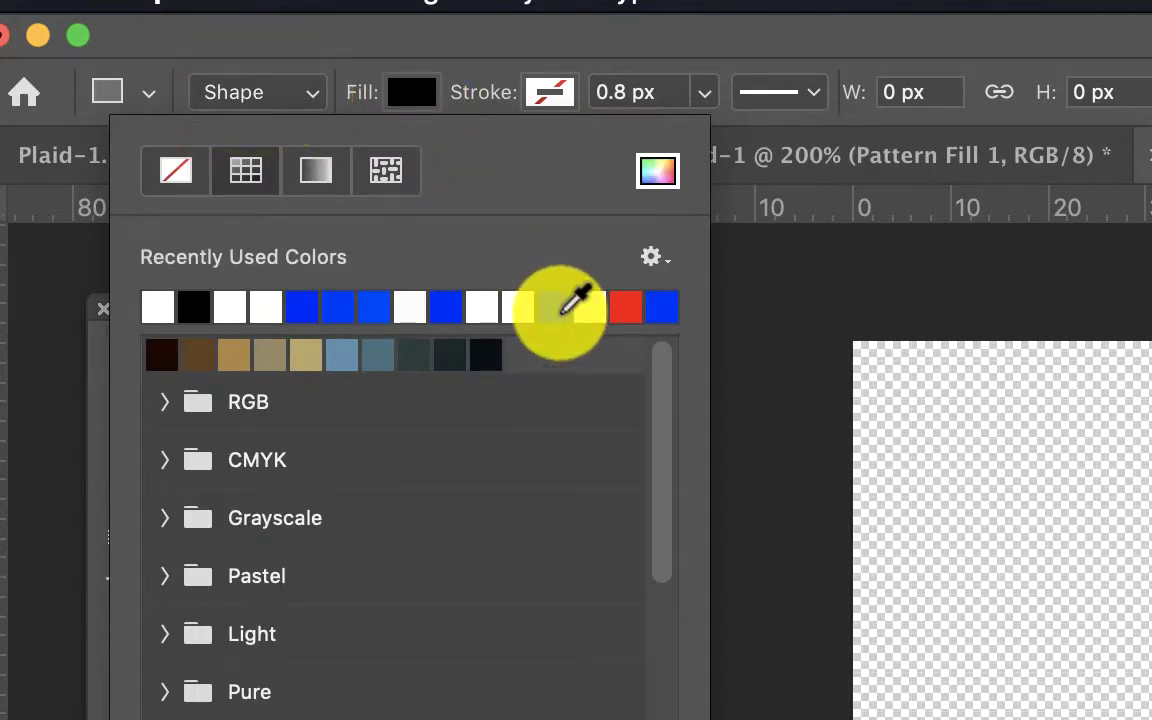
left_click(379, 357)
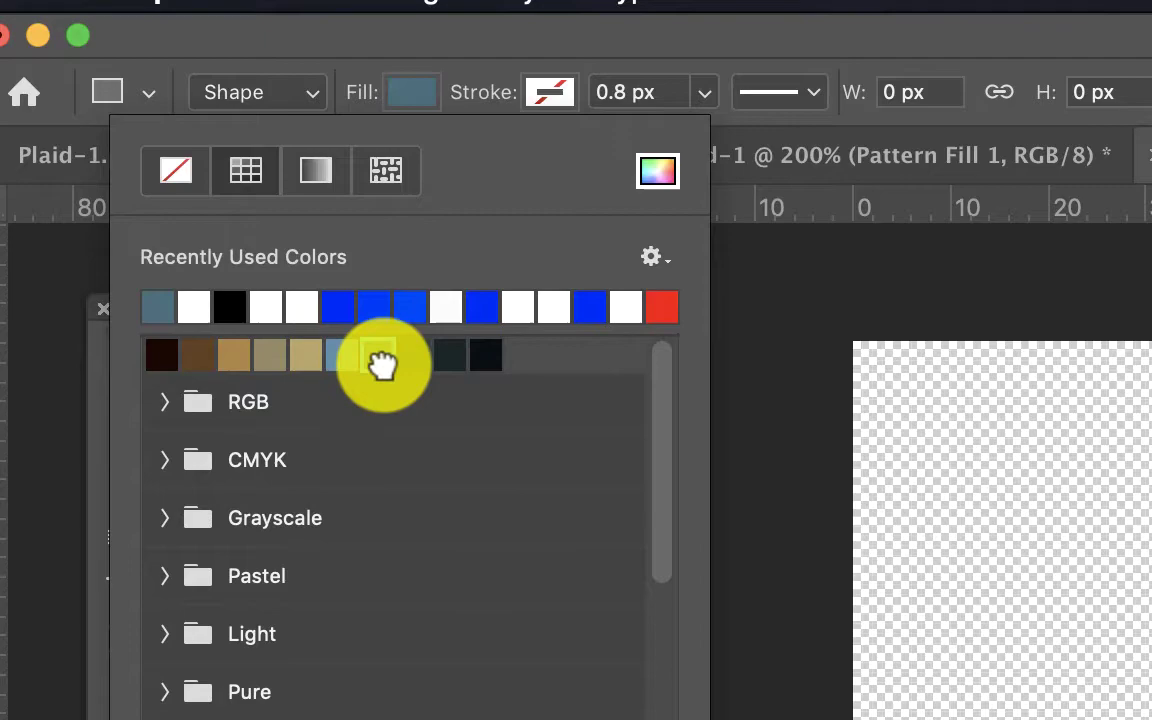
left_click(657, 171)
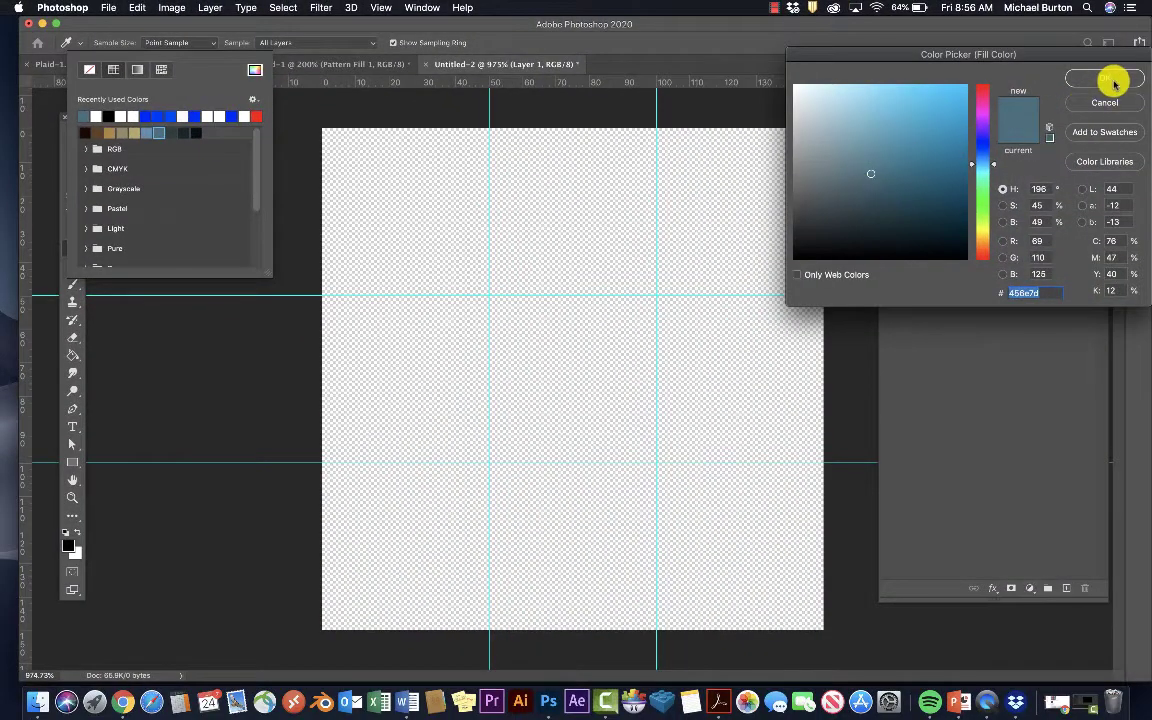
left_click(1114, 84)
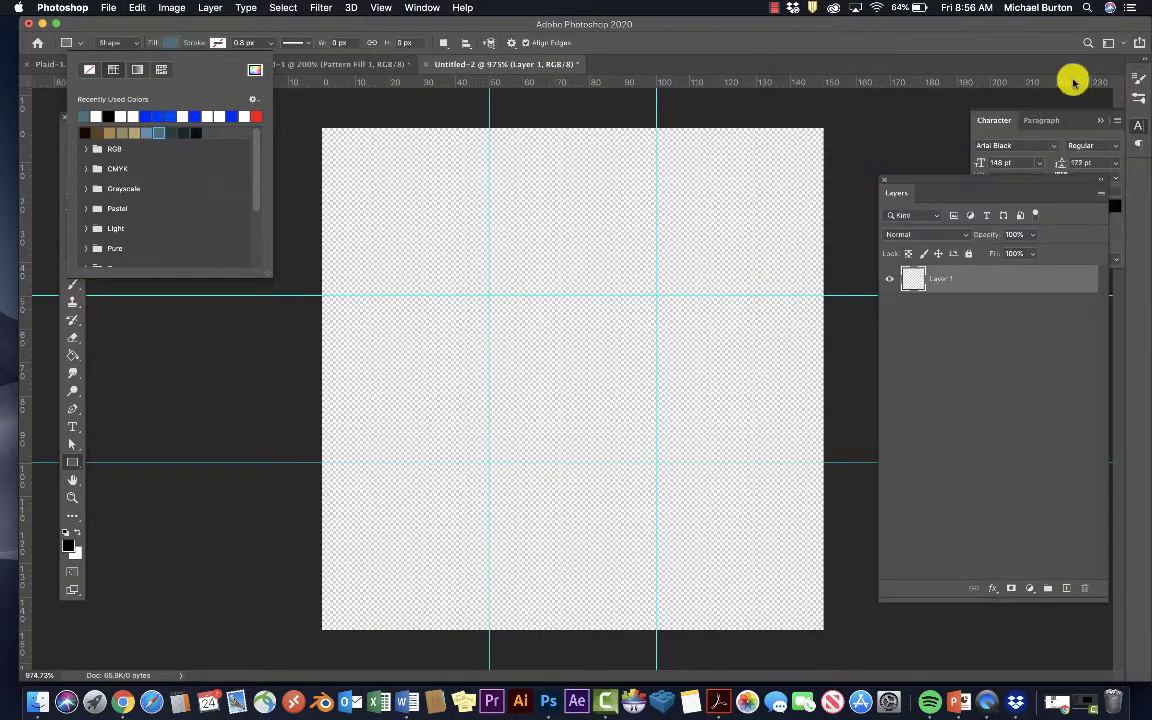
Step: Draw a blue rectangle and fit it full-height between the two vertical guides
left_click(487, 117)
left_click_drag(472, 115, 669, 656)
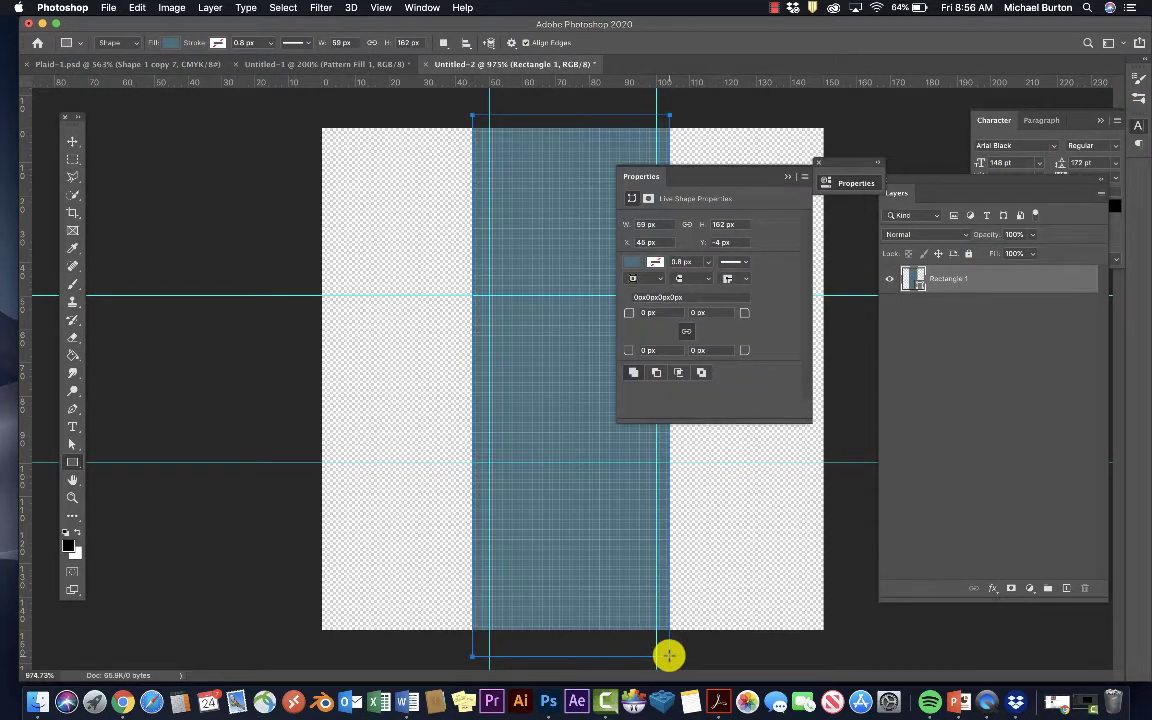
left_click(818, 167)
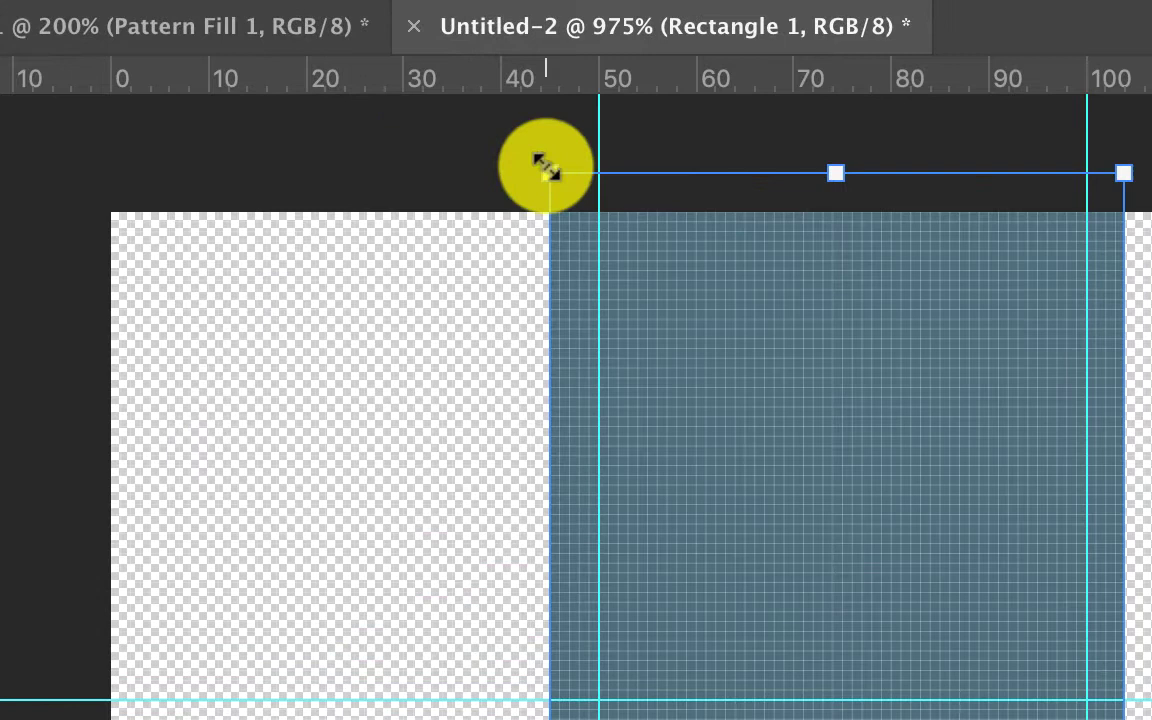
mouse_move(548, 172)
left_mouse_down()
mouse_move(597, 205)
mouse_move(622, 193)
mouse_move(600, 197)
left_mouse_up()
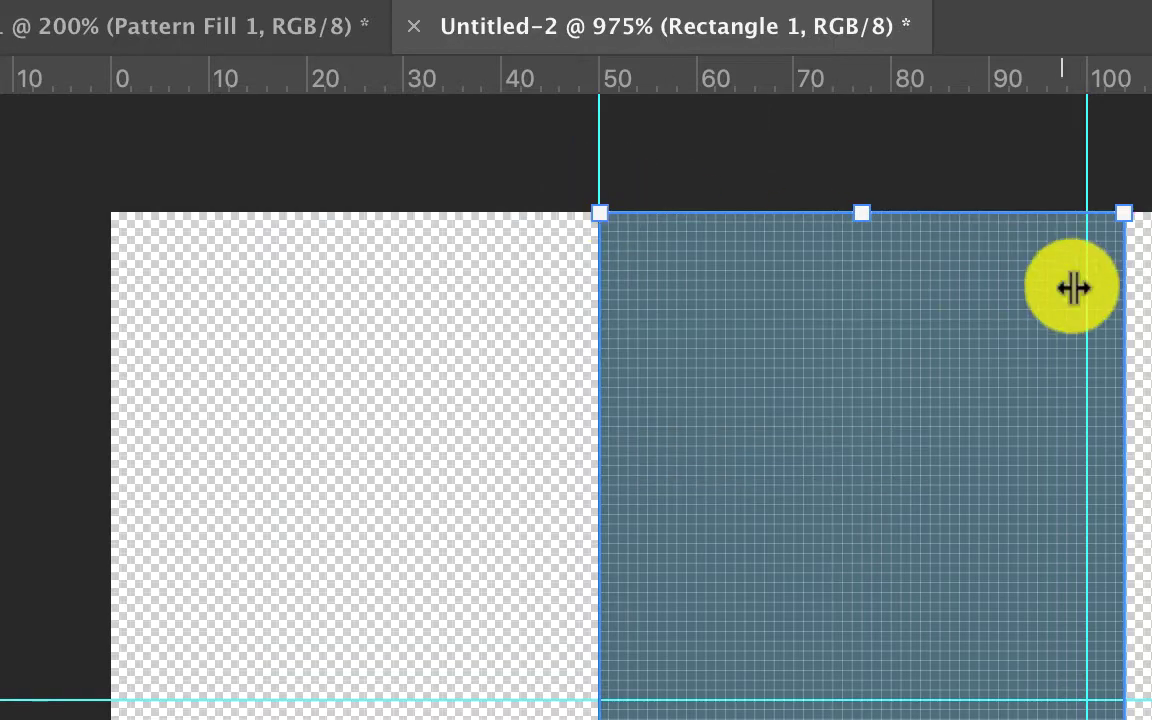
left_click_drag(1075, 285, 663, 391)
left_click_drag(571, 657, 575, 630)
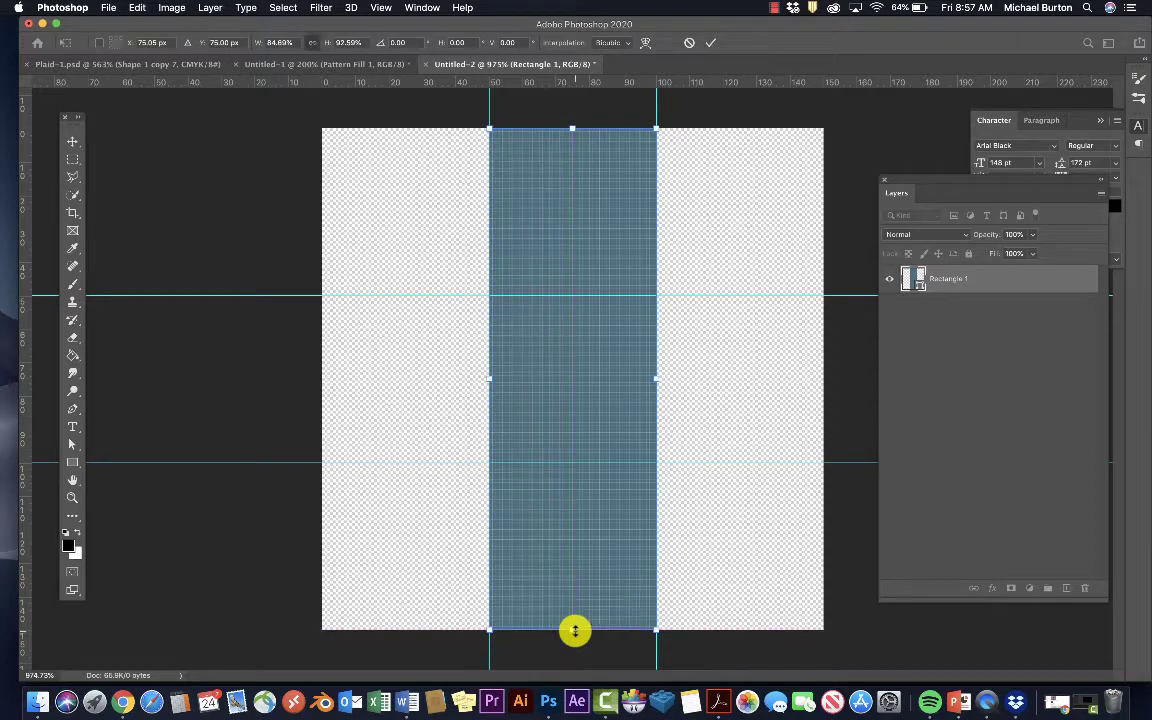
key("Return")
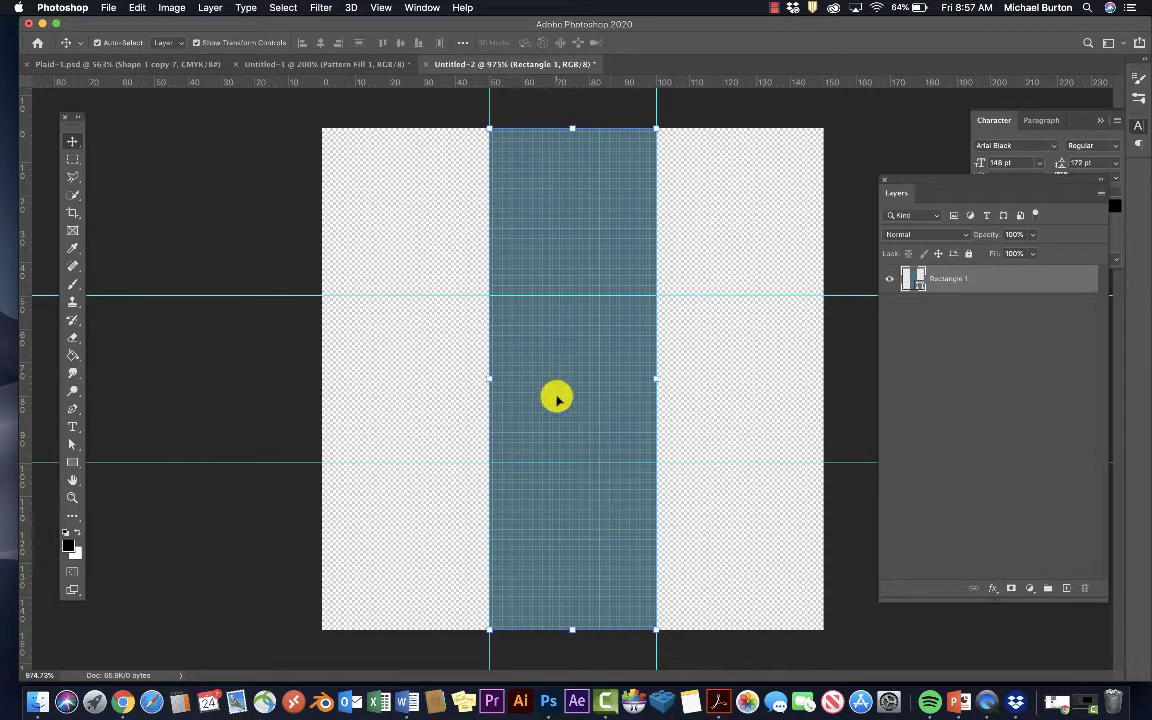
Step: Duplicate the vertical band and rotate the copy 90° into a horizontal band
mouse_move(557, 399)
left_mouse_down()
mouse_move(391, 422)
mouse_move(640, 419)
mouse_move(670, 435)
left_mouse_up()
mouse_move(766, 153)
left_mouse_down()
mouse_move(527, 195)
mouse_move(506, 221)
mouse_move(471, 331)
mouse_move(404, 378)
mouse_move(355, 349)
left_mouse_up()
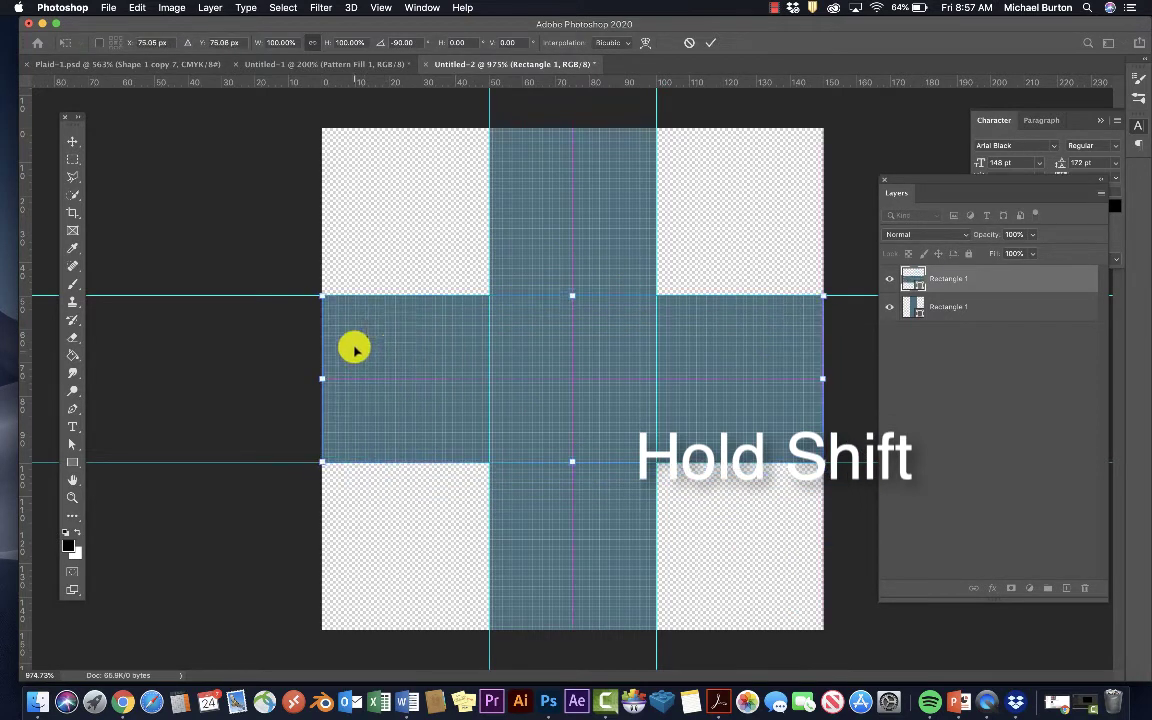
key("Return")
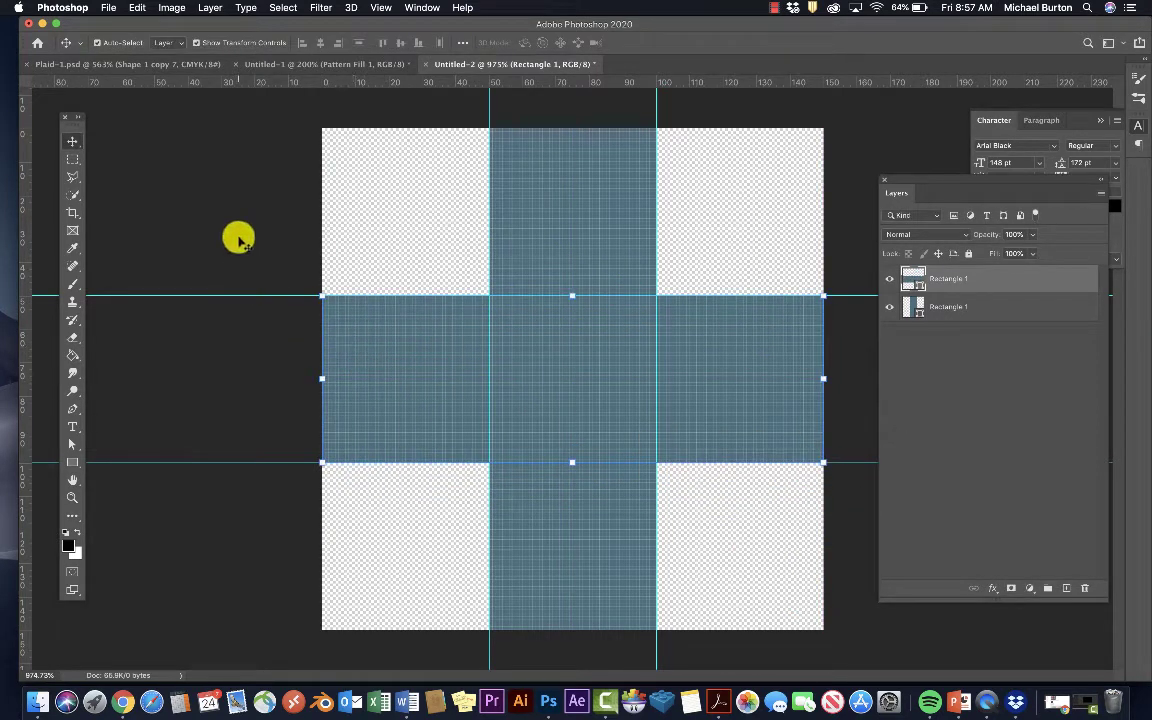
Step: Lower the horizontal band's opacity to 60% and make the vertical band semi-transparent
left_click(236, 236)
left_click(995, 284)
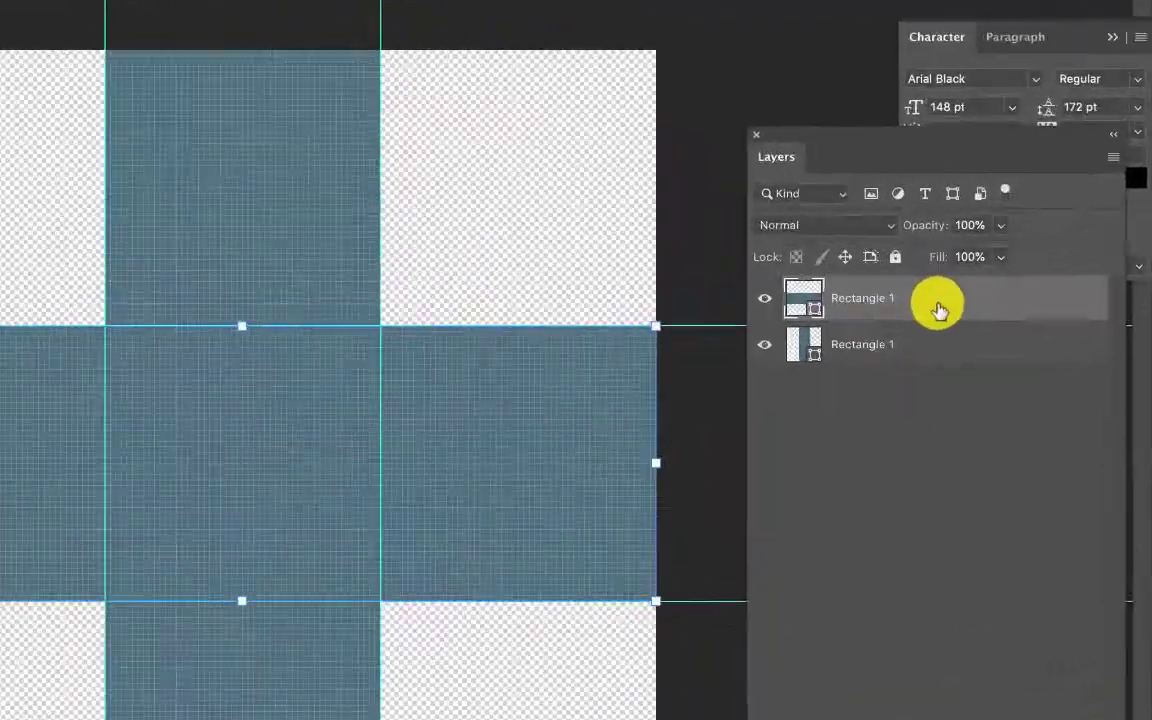
left_click(1032, 234)
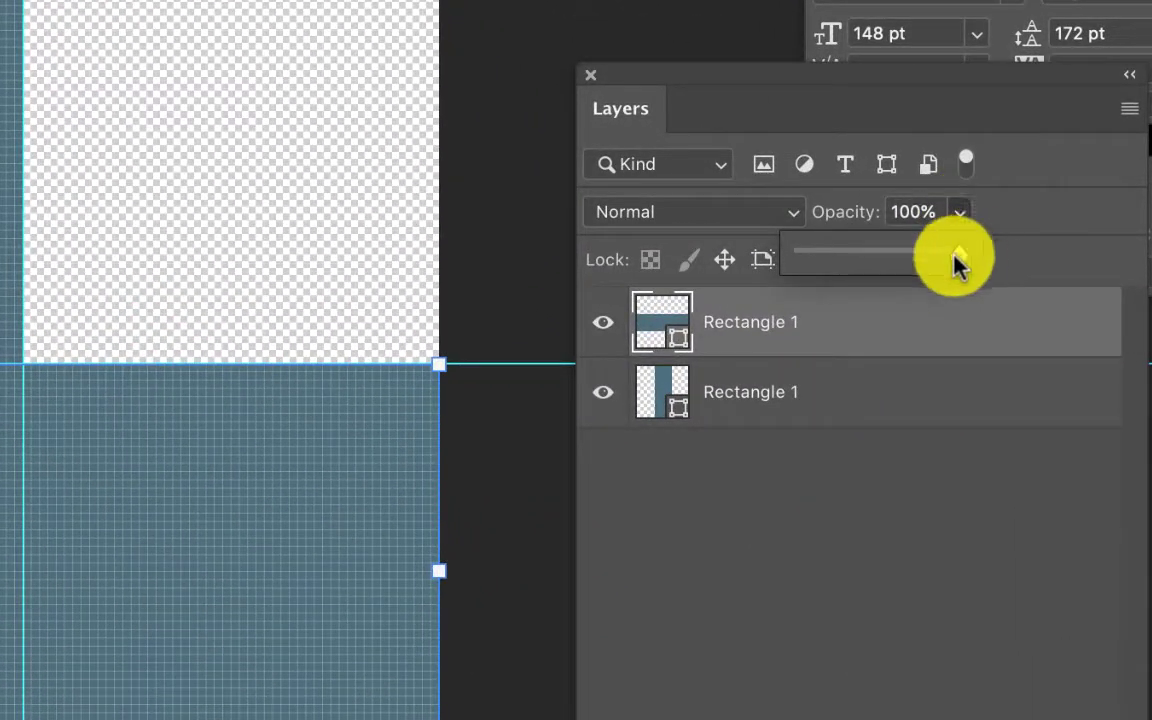
left_click_drag(966, 256, 898, 262)
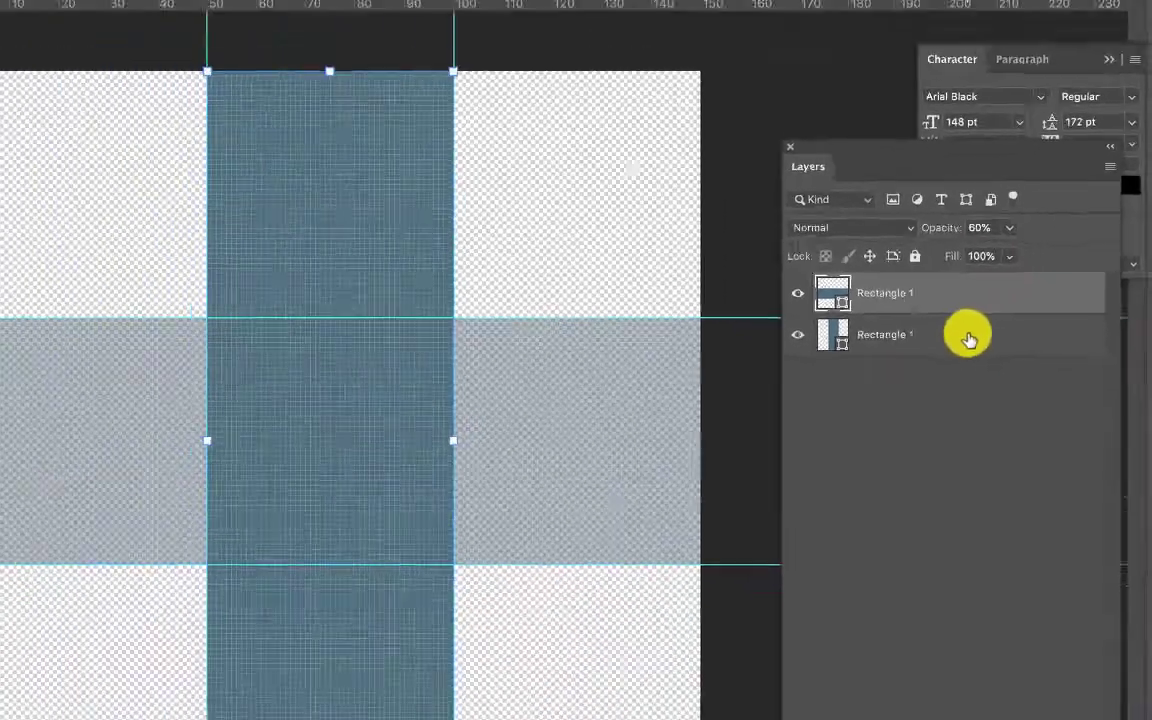
left_click(960, 306)
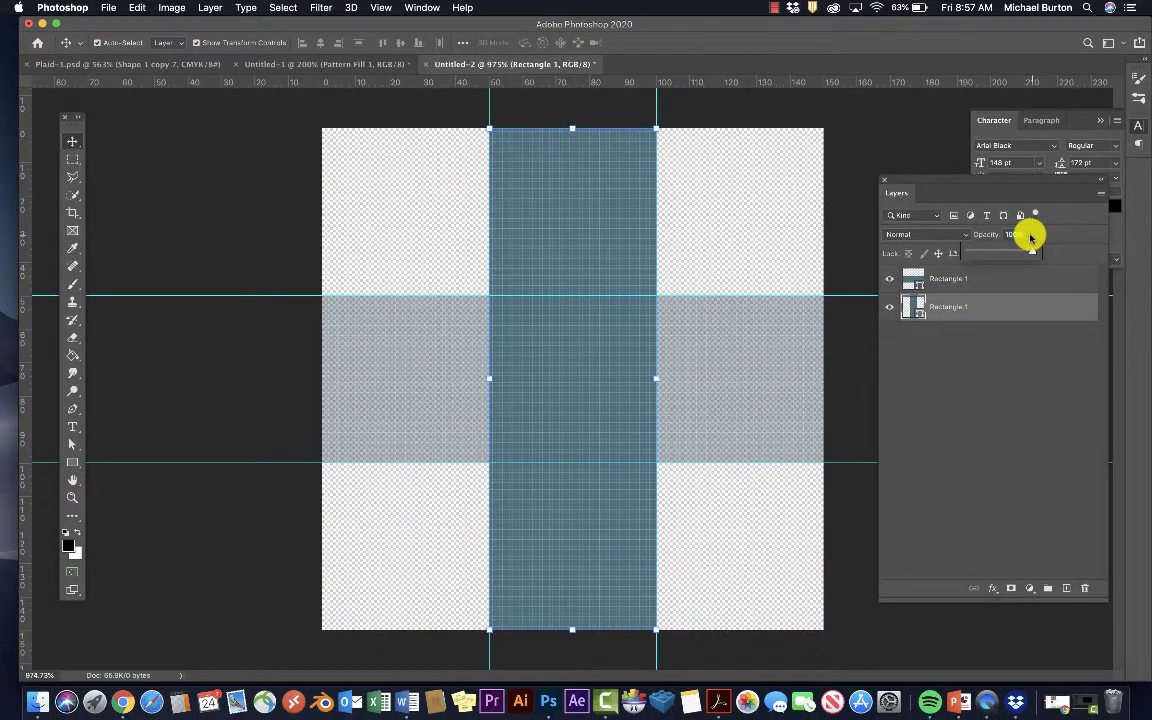
left_click_drag(1006, 253, 1013, 252)
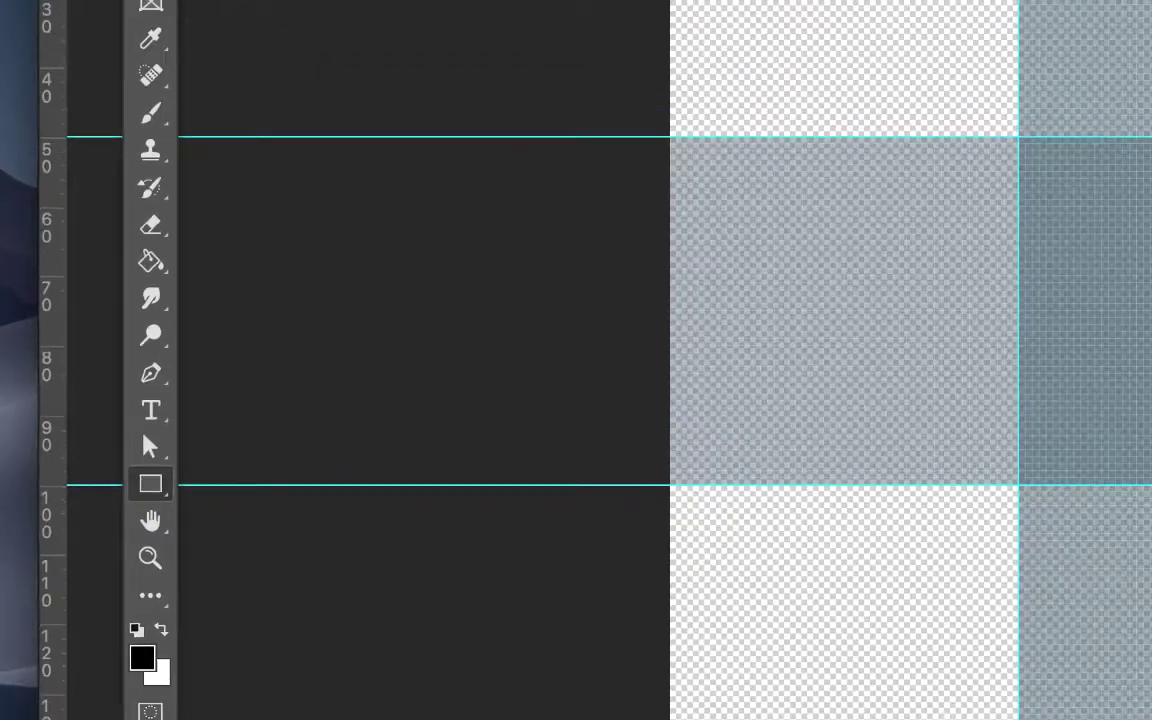
Step: Draw a 2 px full-height dark grey #2b363a stripe near the left edge
left_click(160, 42)
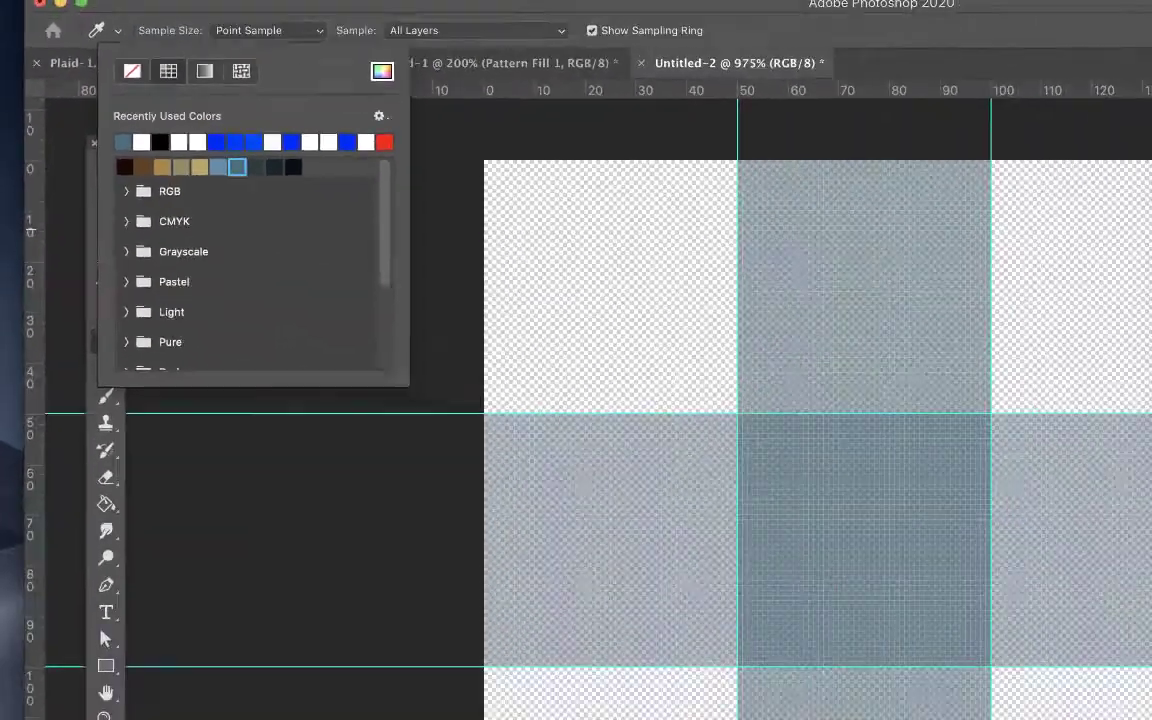
left_click(728, 75)
left_click_drag(841, 217, 839, 219)
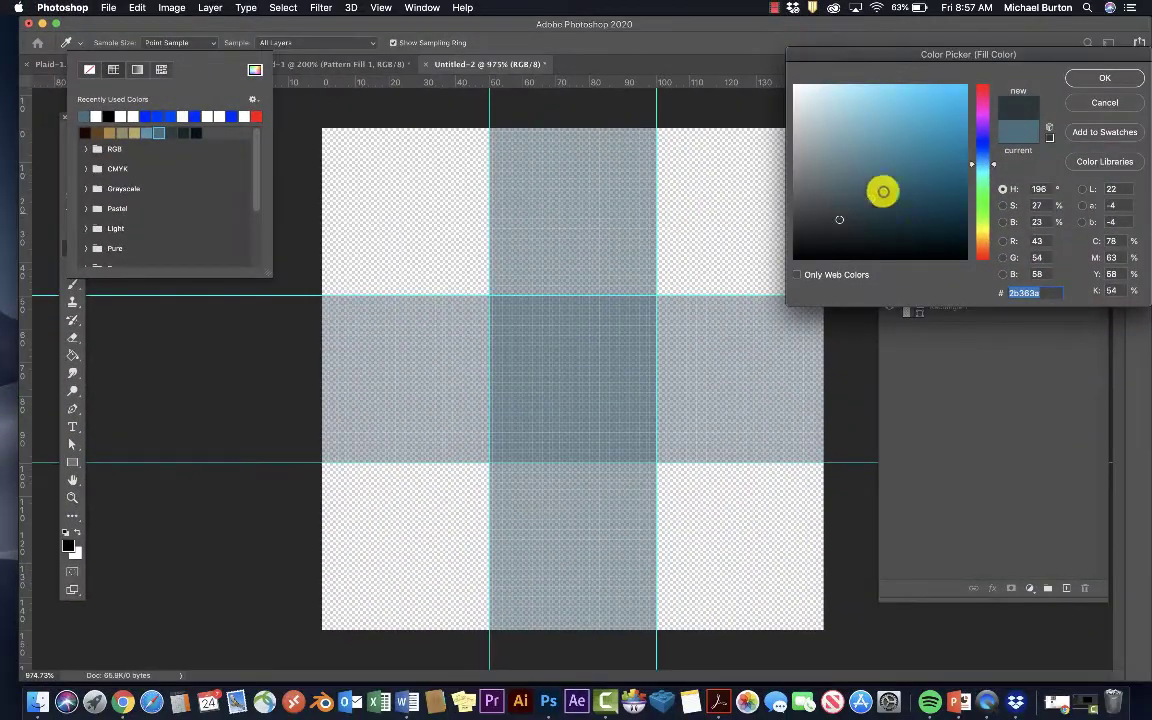
left_click(1106, 82)
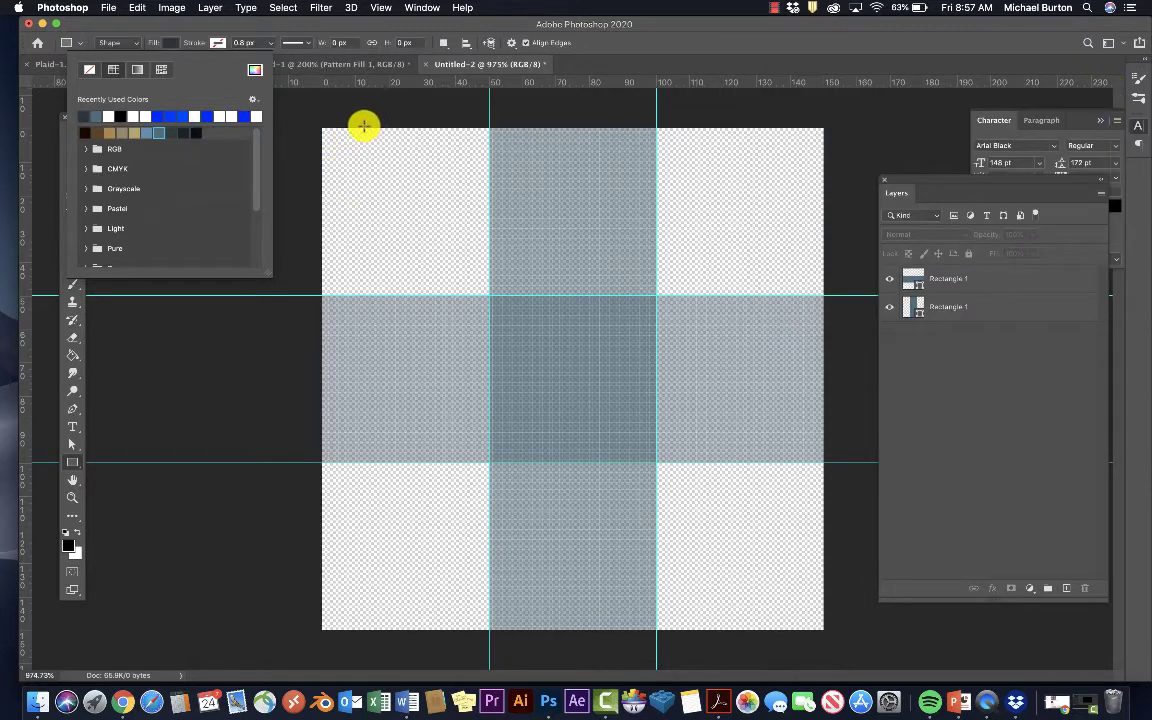
left_click_drag(364, 125, 362, 646)
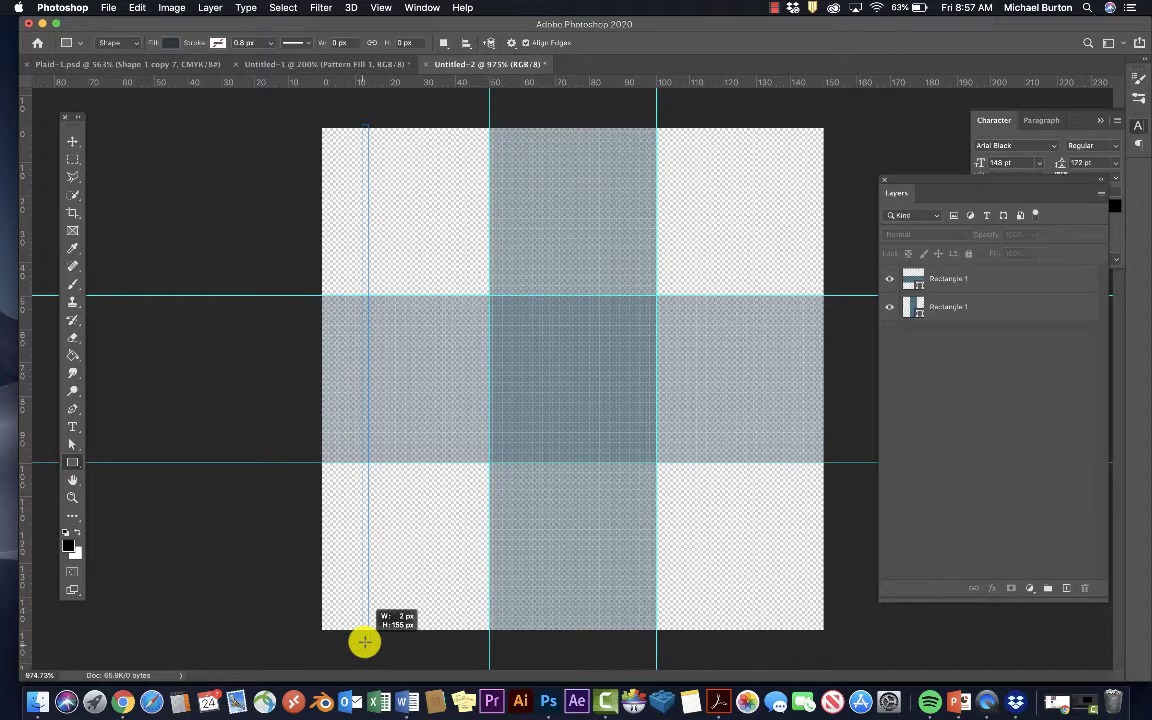
left_click_drag(364, 642, 364, 642)
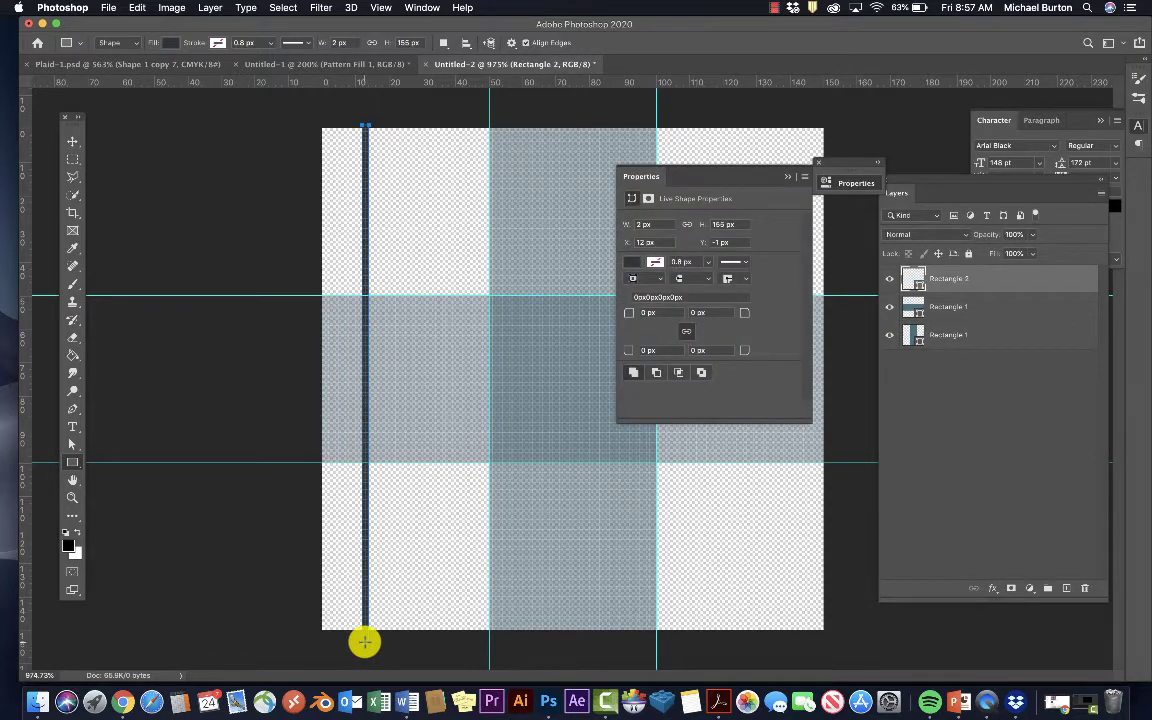
key("v")
key("ctrl+plus")
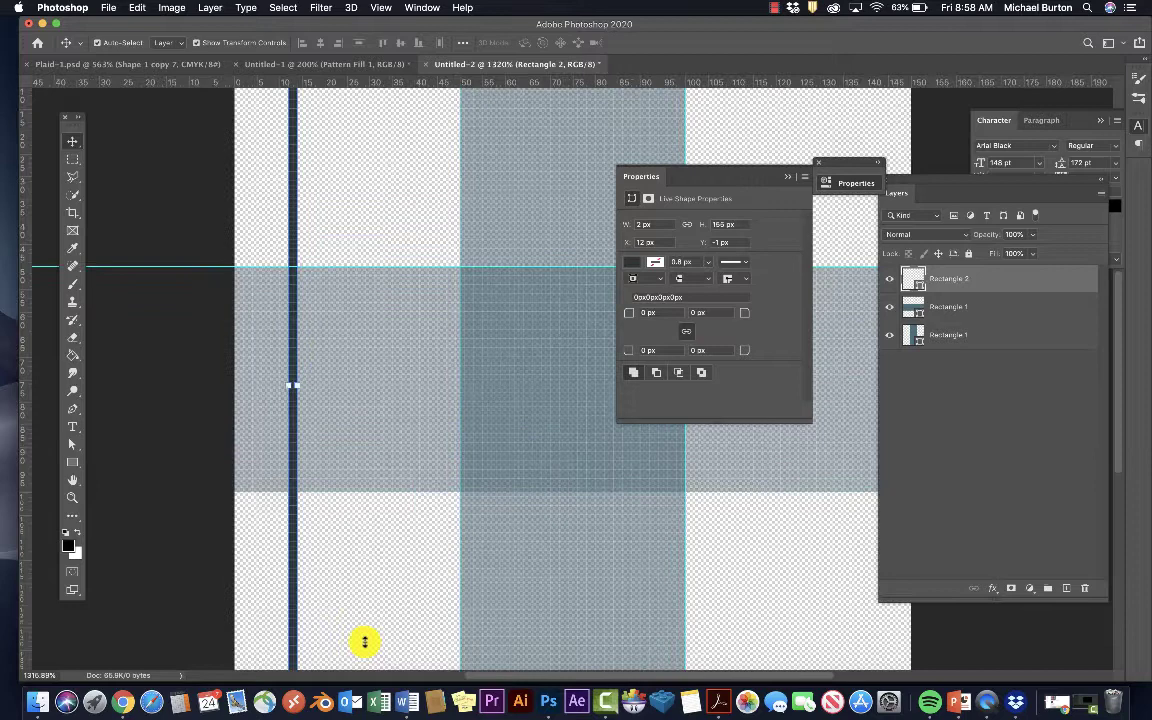
Step: Duplicate the dark stripe beside the original, nudging both one pixel right
left_click_drag(292, 614, 377, 615)
left_click(290, 612)
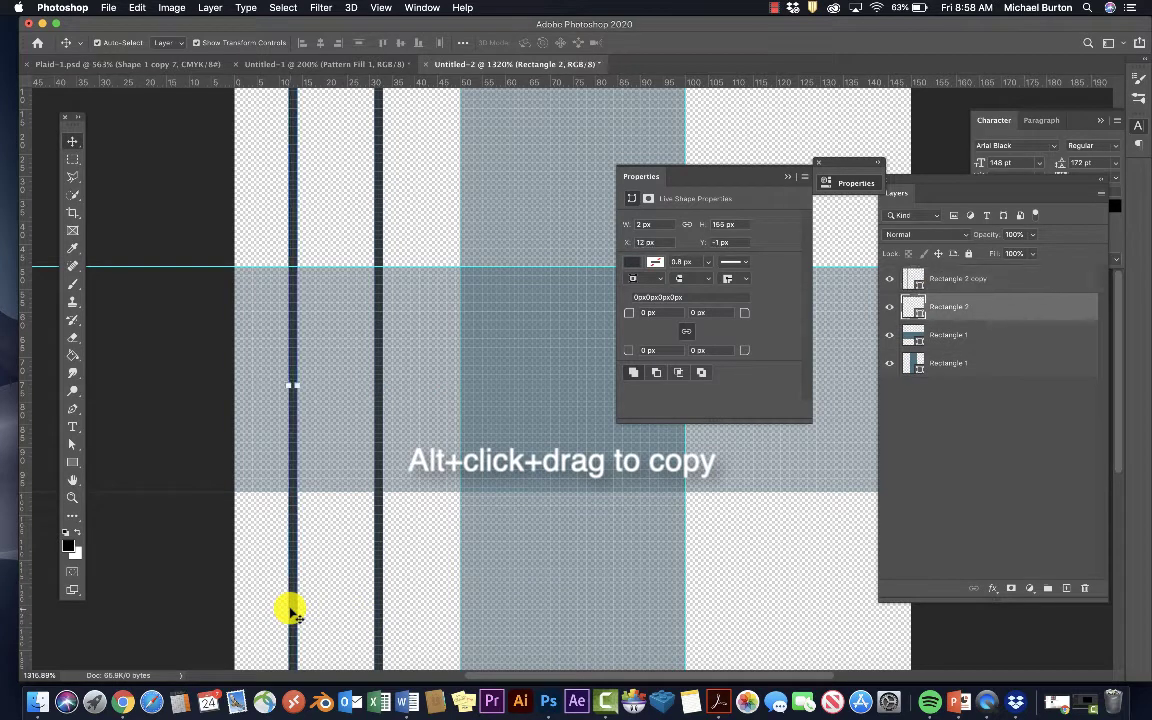
key("Right")
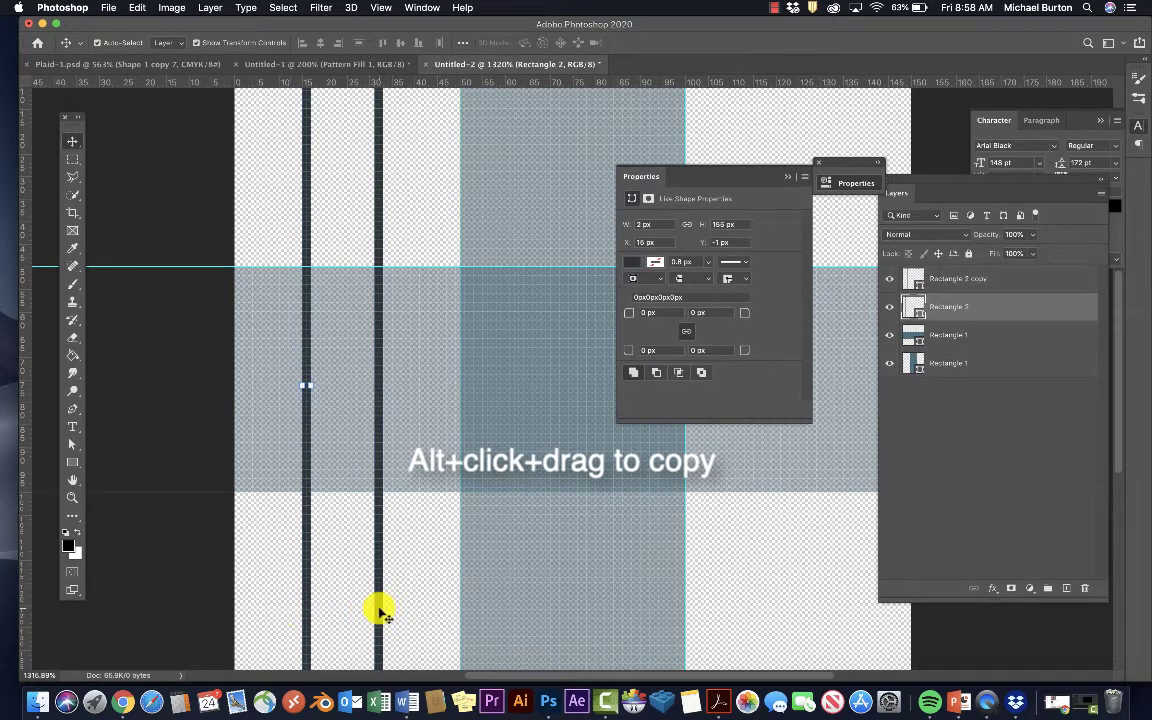
left_click(380, 612)
key("Right")
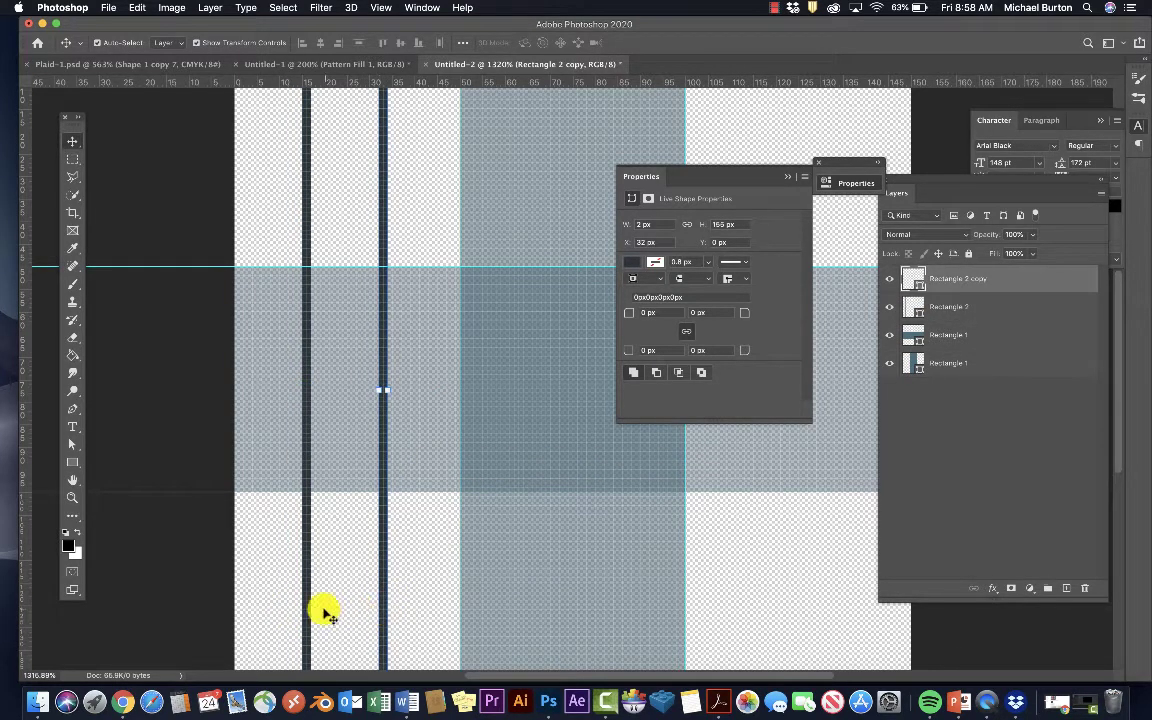
Step: Copy the stripe pair to the right side of the central band
left_click(305, 612, "shift")
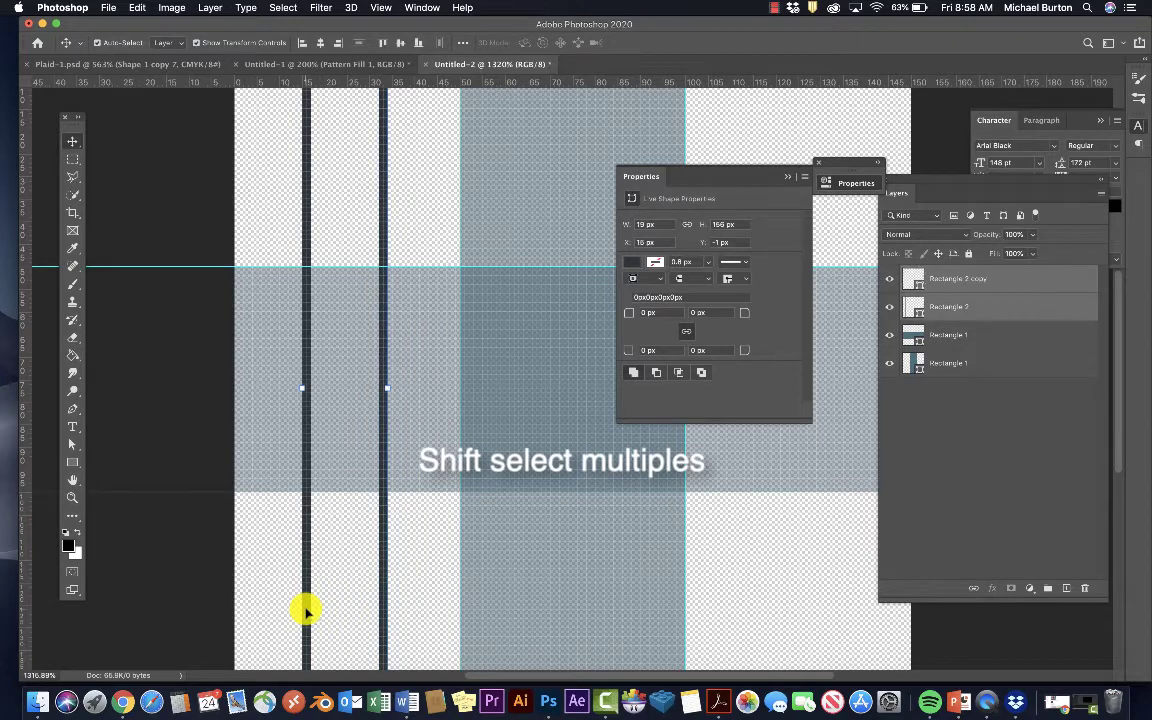
left_click_drag(309, 612, 762, 647, "alt")
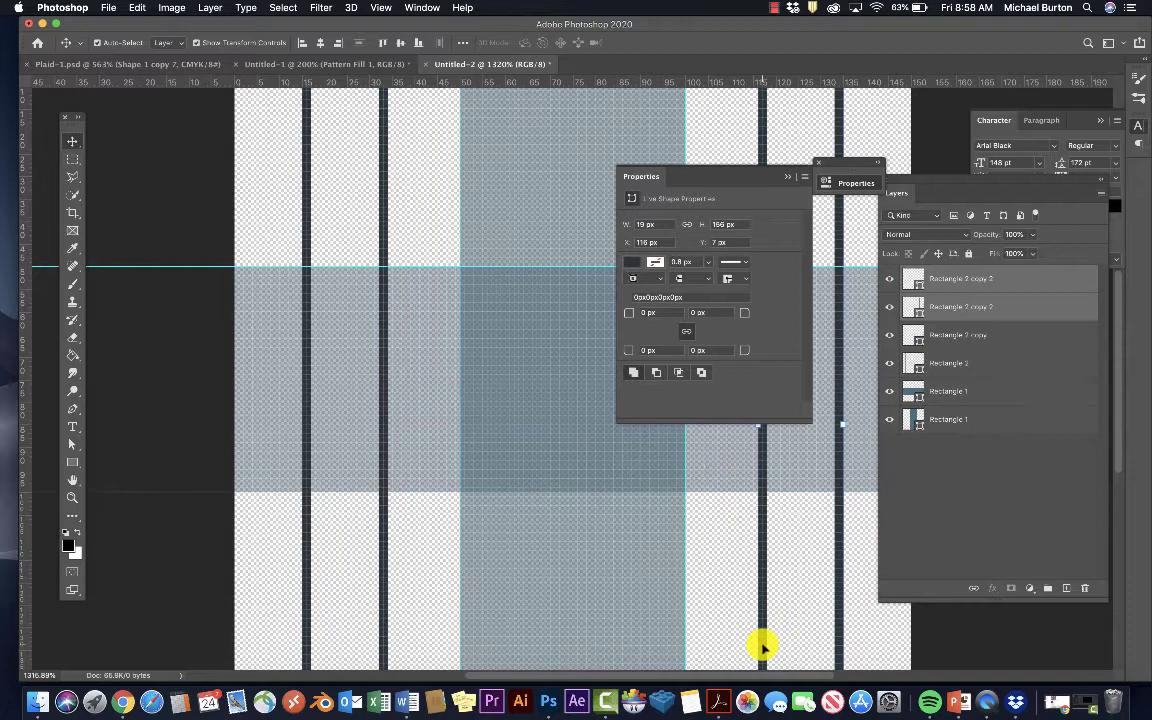
key("Left")
key("Left")
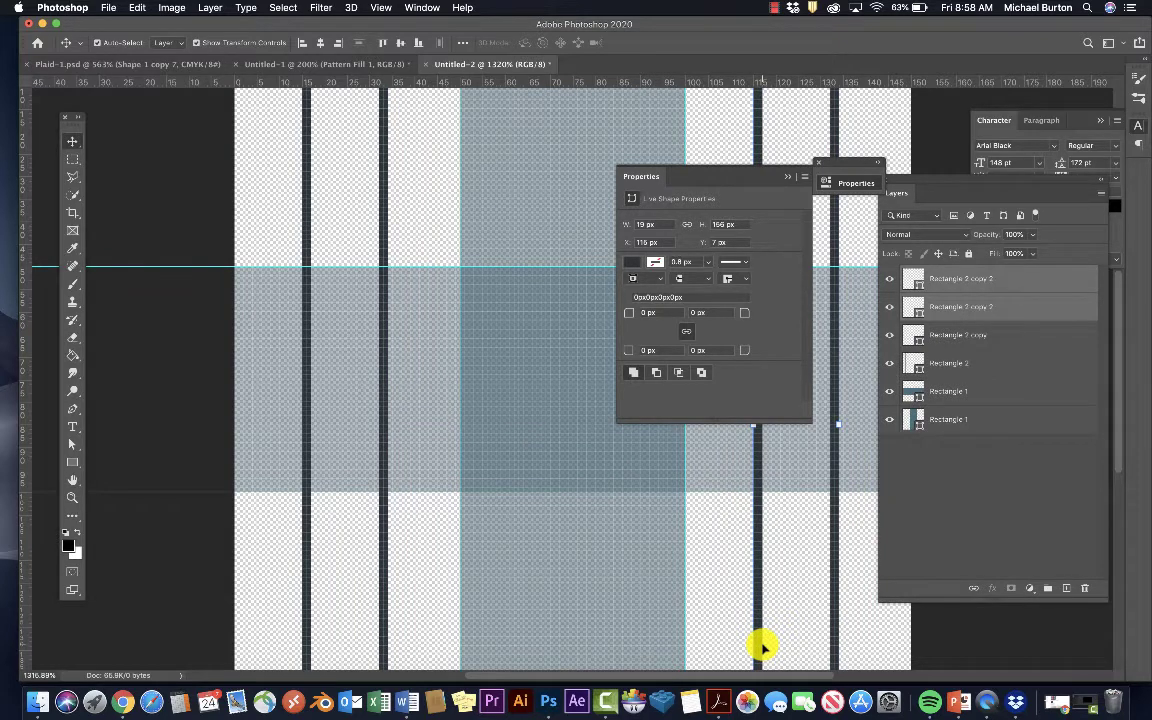
key("ctrl+minus")
key("ctrl+minus")
key("ctrl+minus")
left_click(762, 648)
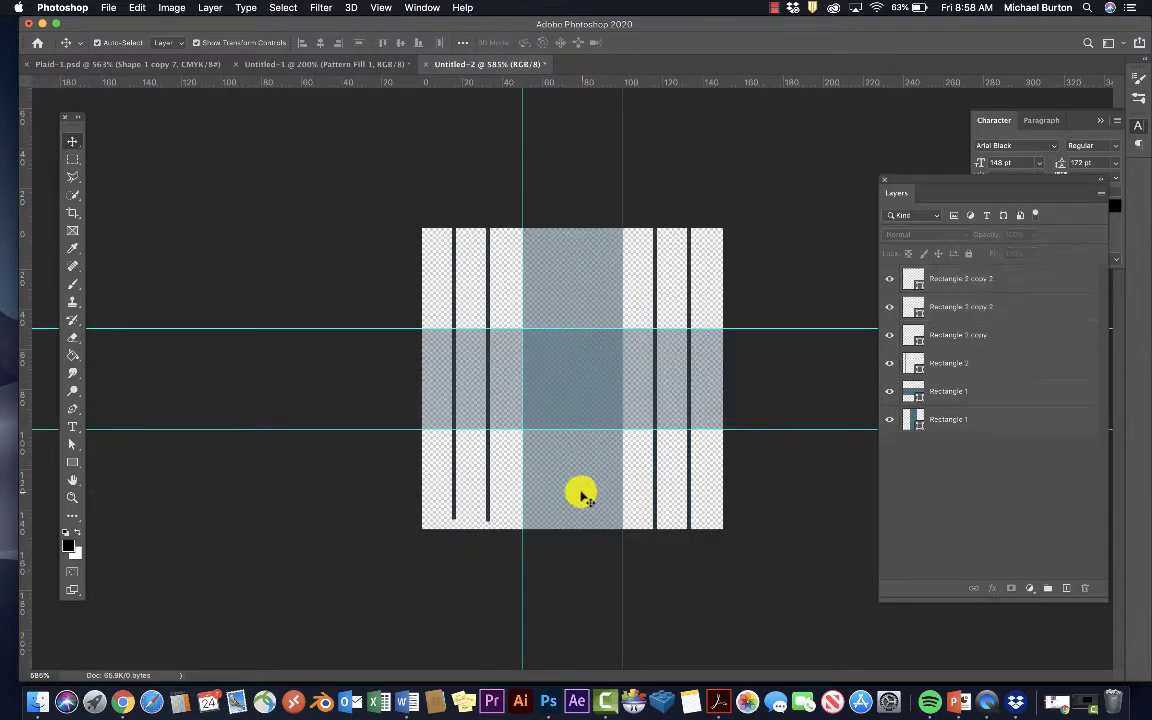
left_click(489, 496)
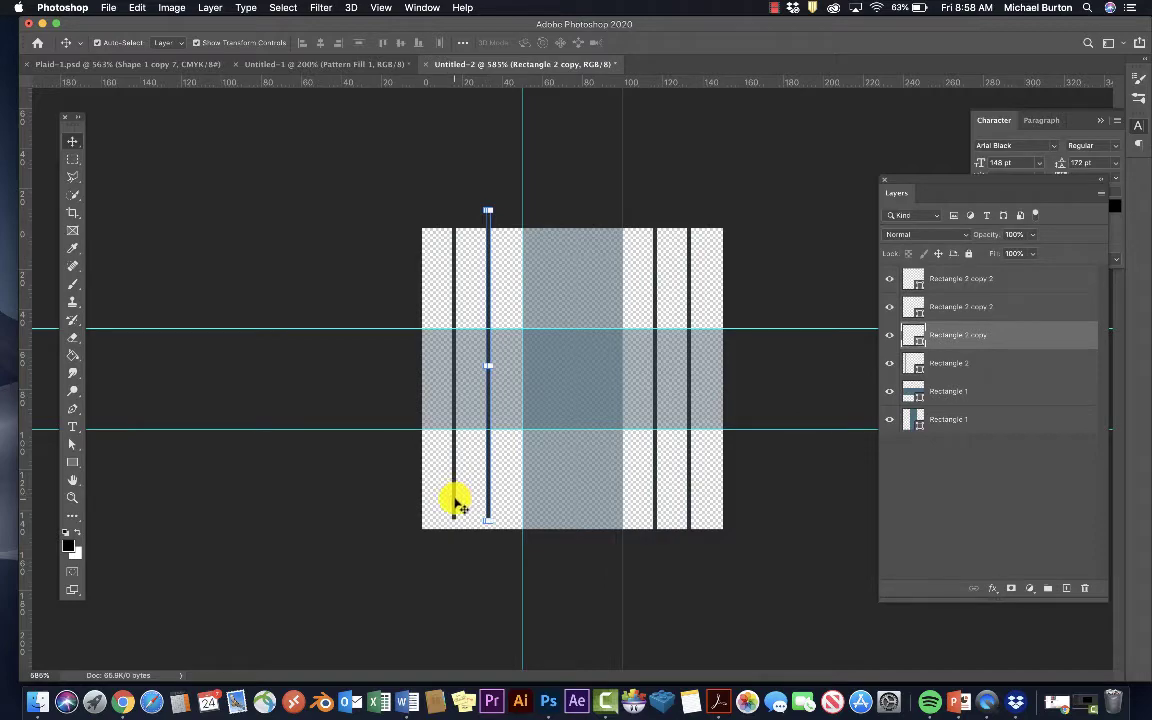
left_click(454, 505, "shift")
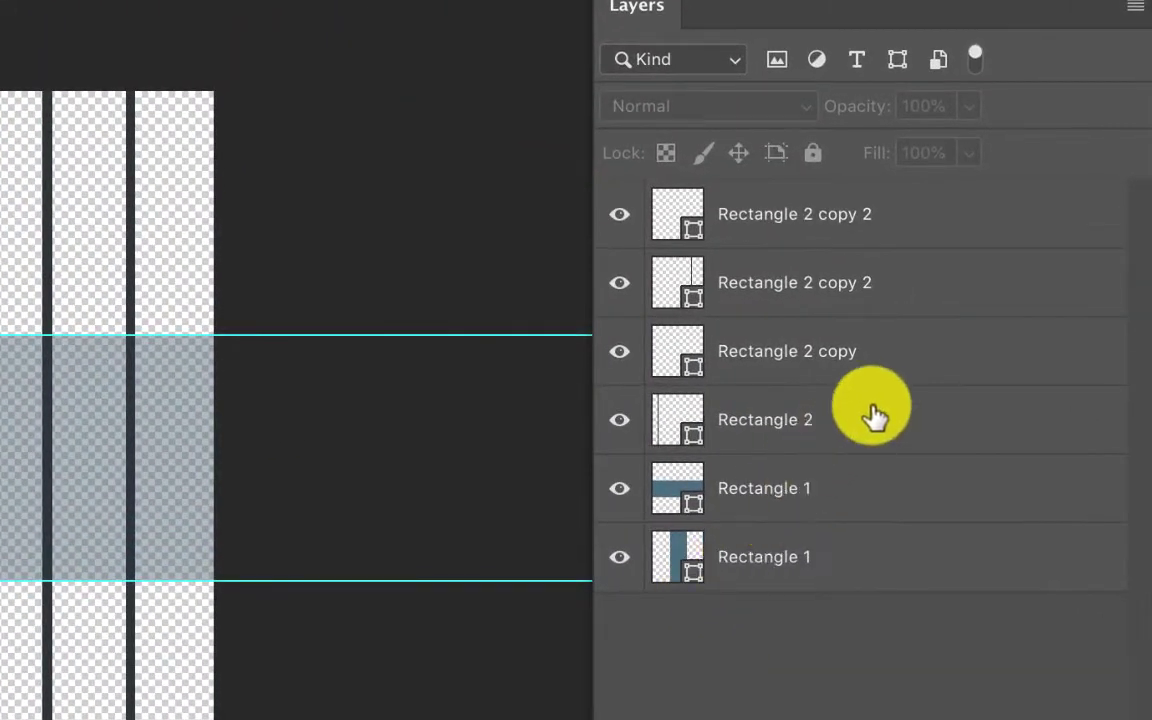
Step: Duplicate the four dark stripe layers and rotate the copies about 90° into horizontal stripes
left_click(993, 363)
left_click(917, 226, "shift")
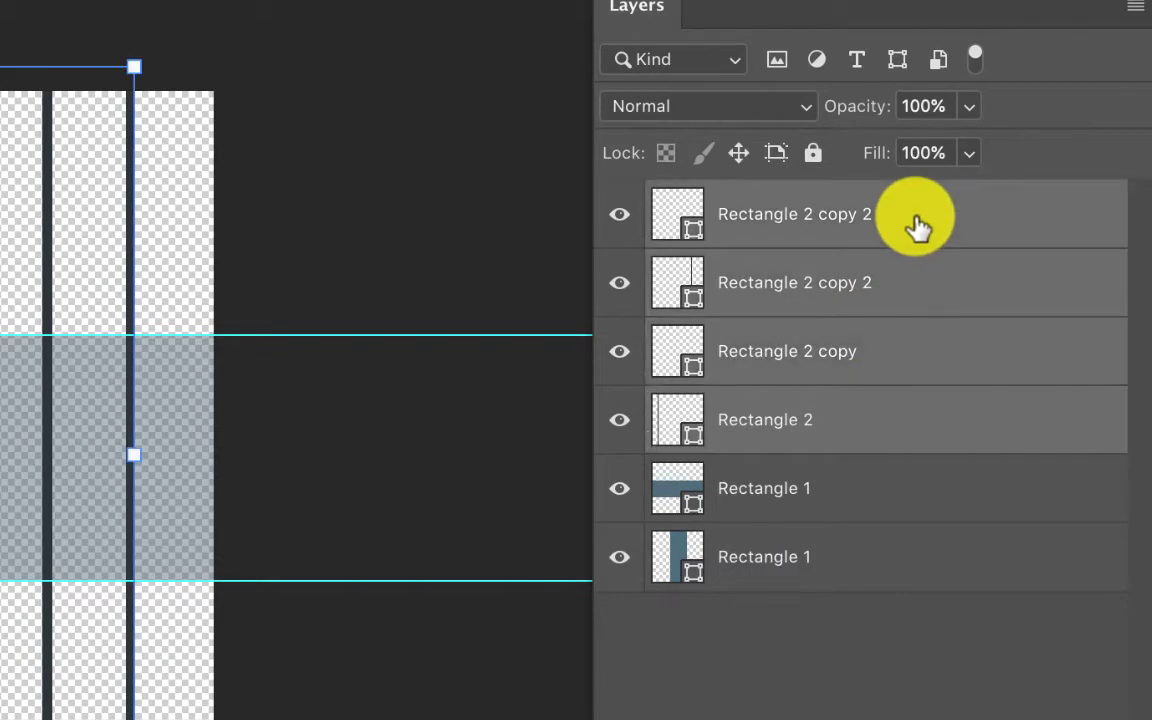
key("ctrl+j")
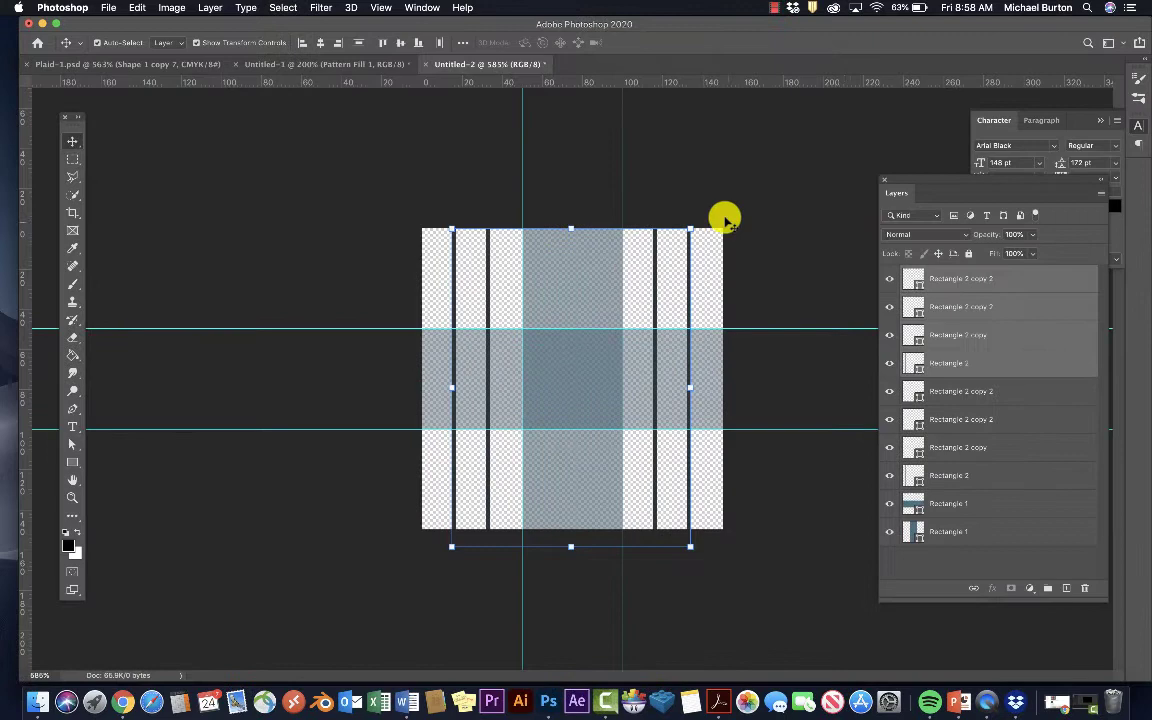
left_click_drag(693, 218, 471, 309)
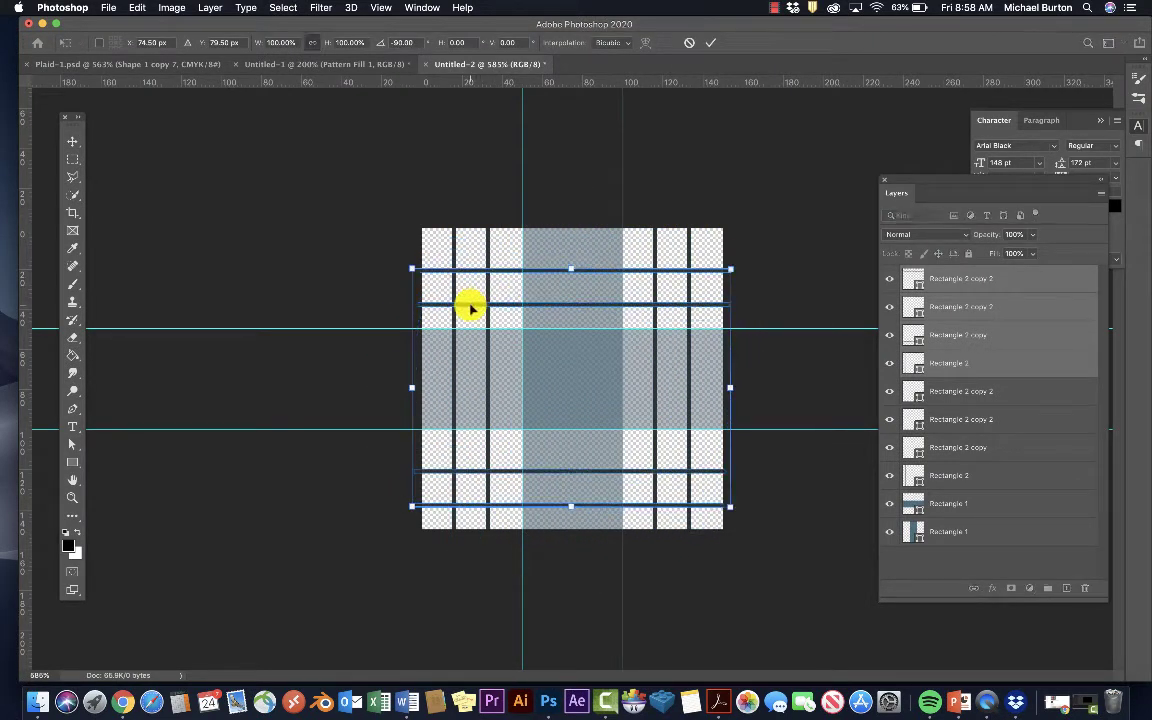
key("Up")
key("Up")
key("Up")
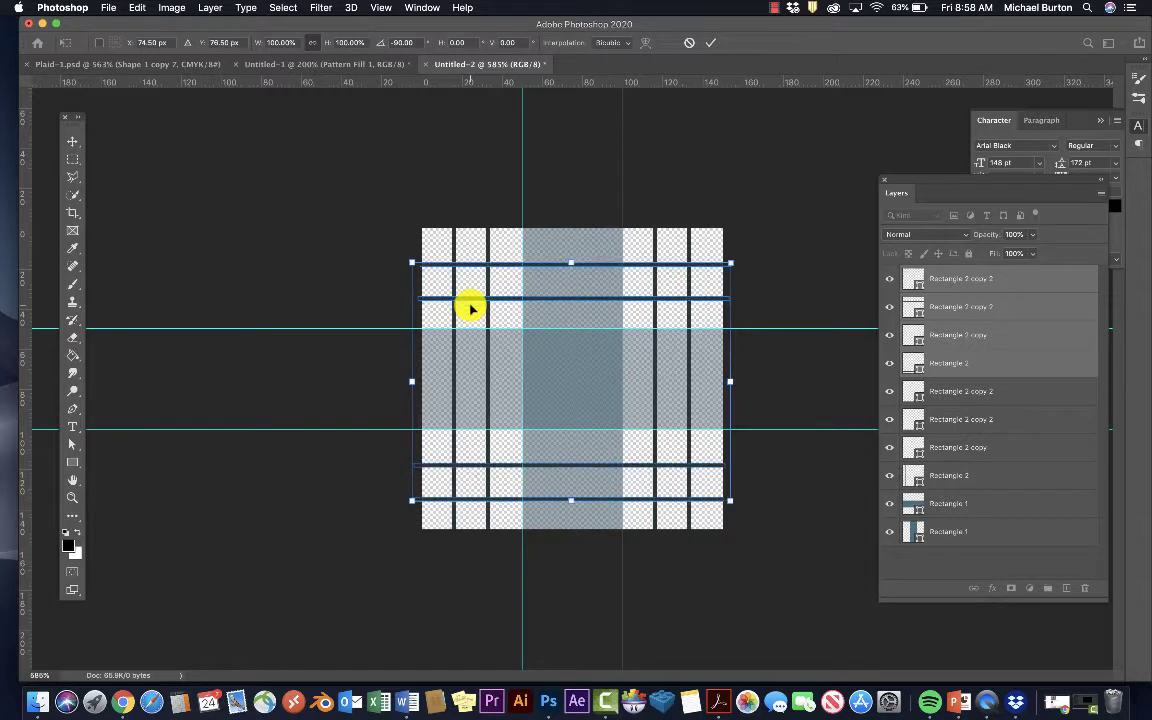
key("Return")
left_click(764, 566)
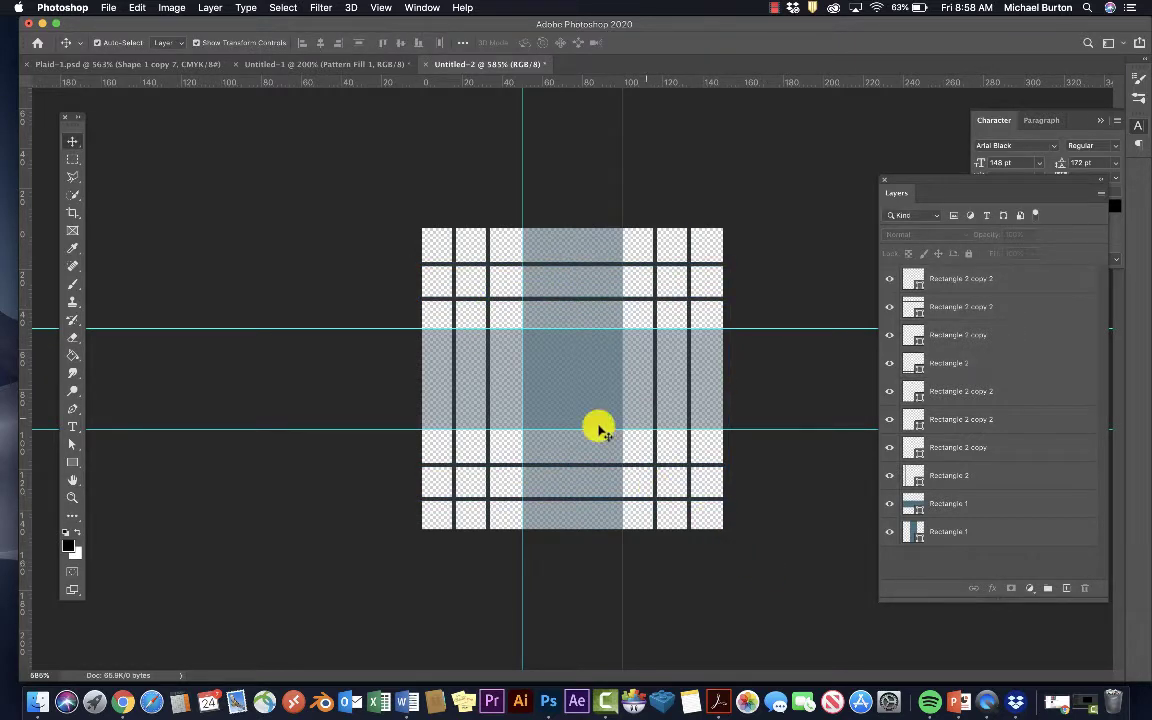
Step: Try red on Rectangle 1's horizontal band, then cancel to keep its blue-grey colour
double_click(918, 506)
left_click(928, 113)
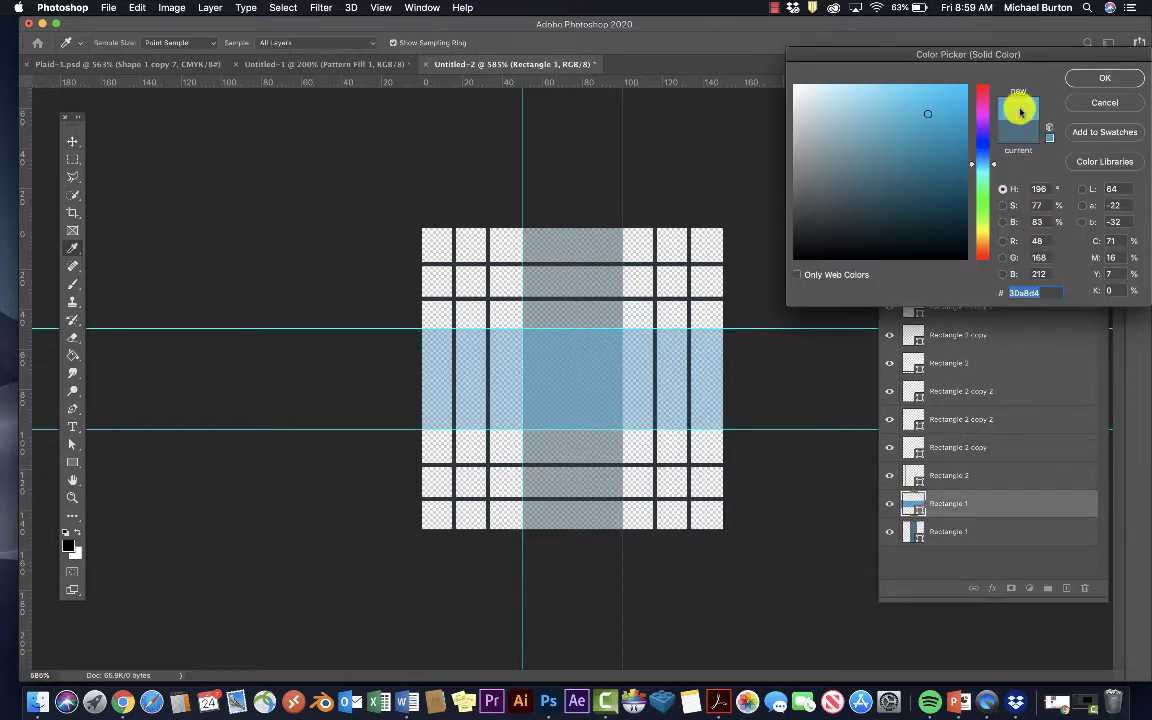
left_click_drag(980, 116, 984, 75)
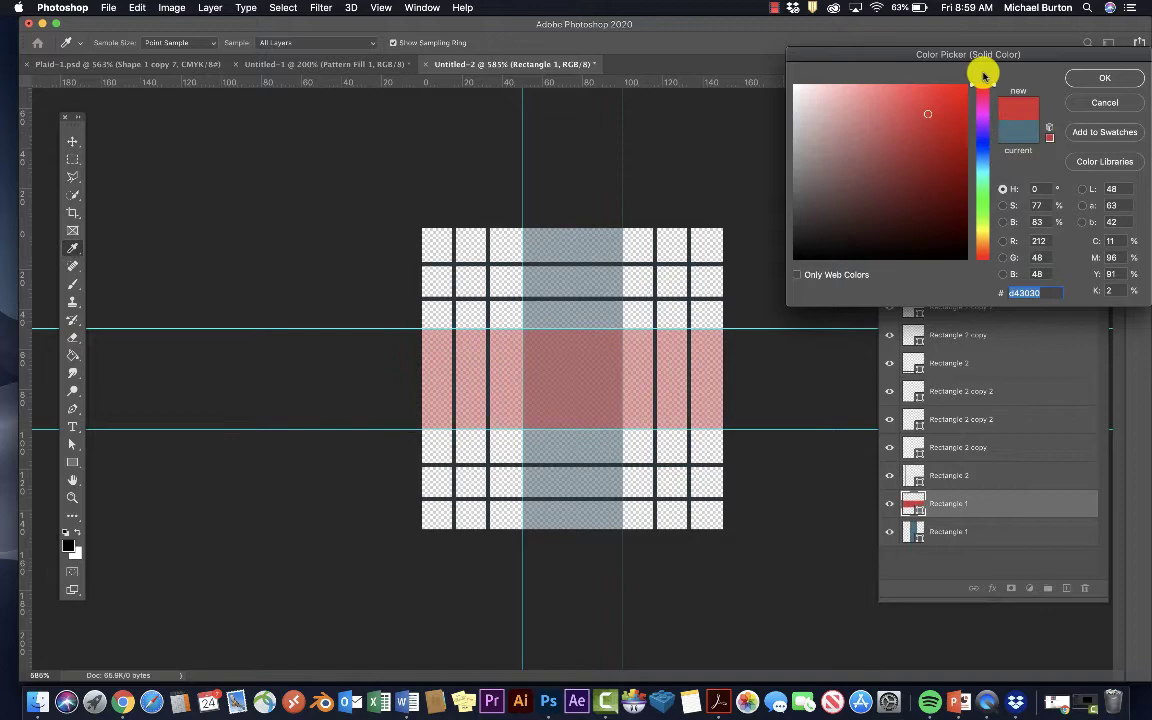
left_click(1108, 104)
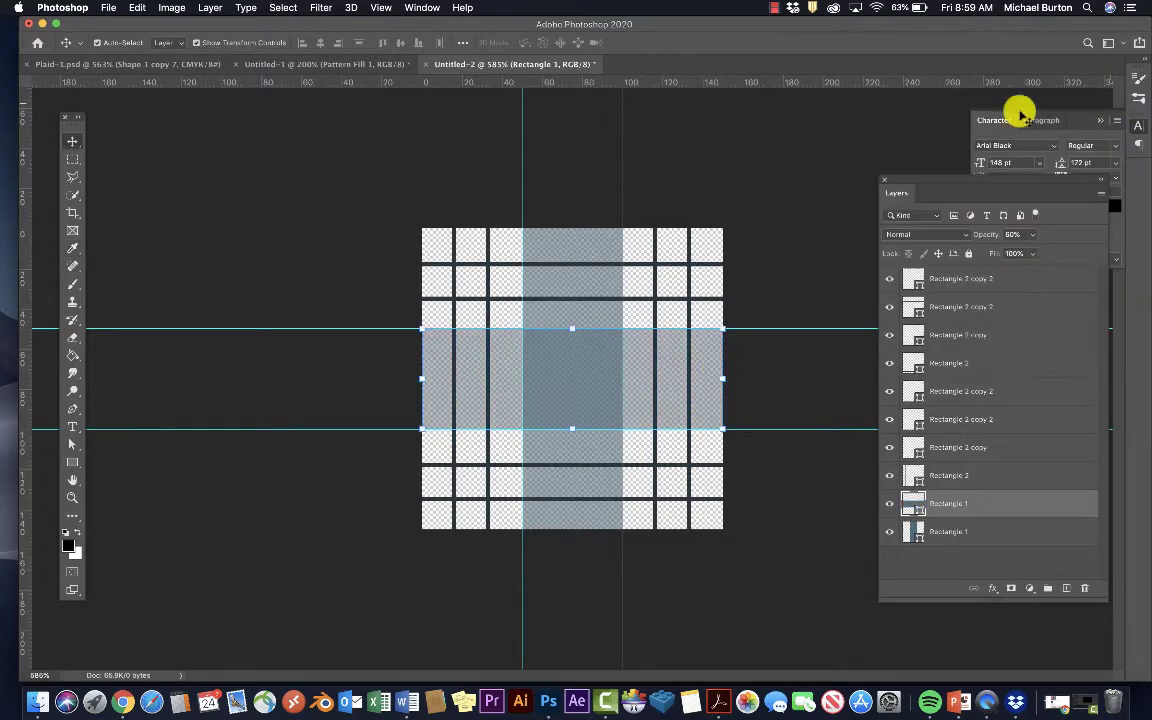
left_click(137, 7)
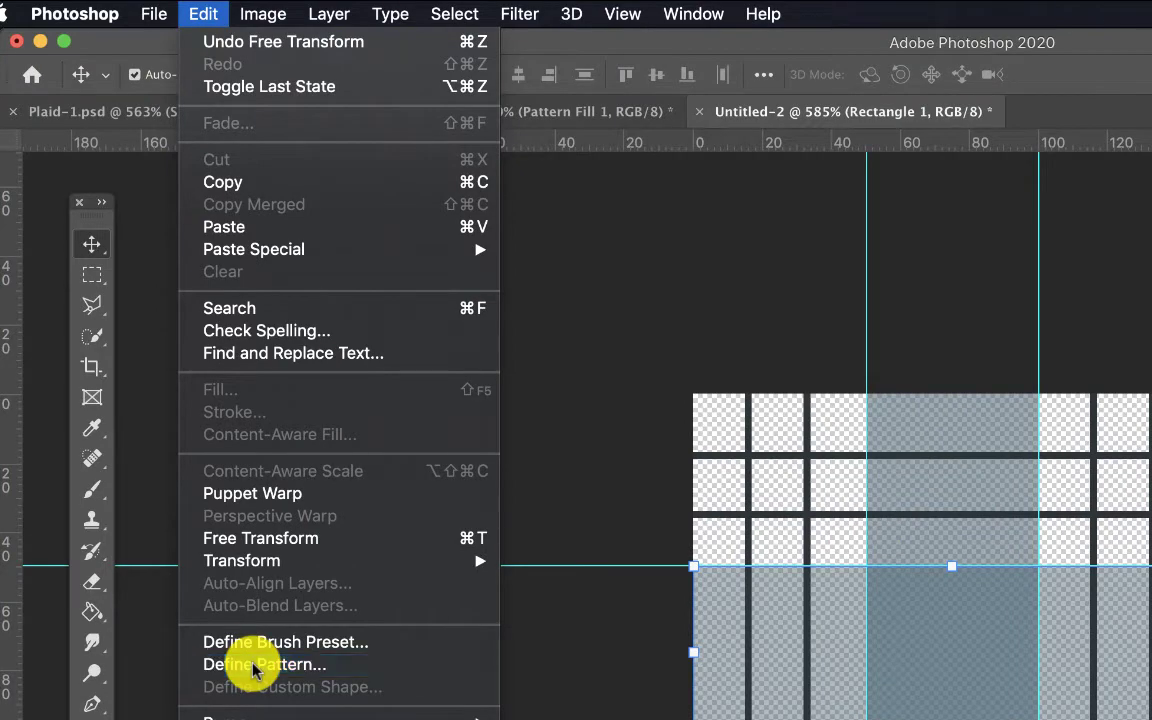
Step: Define the current plaid tile as a new pattern named 'DEMO'
left_click(240, 663)
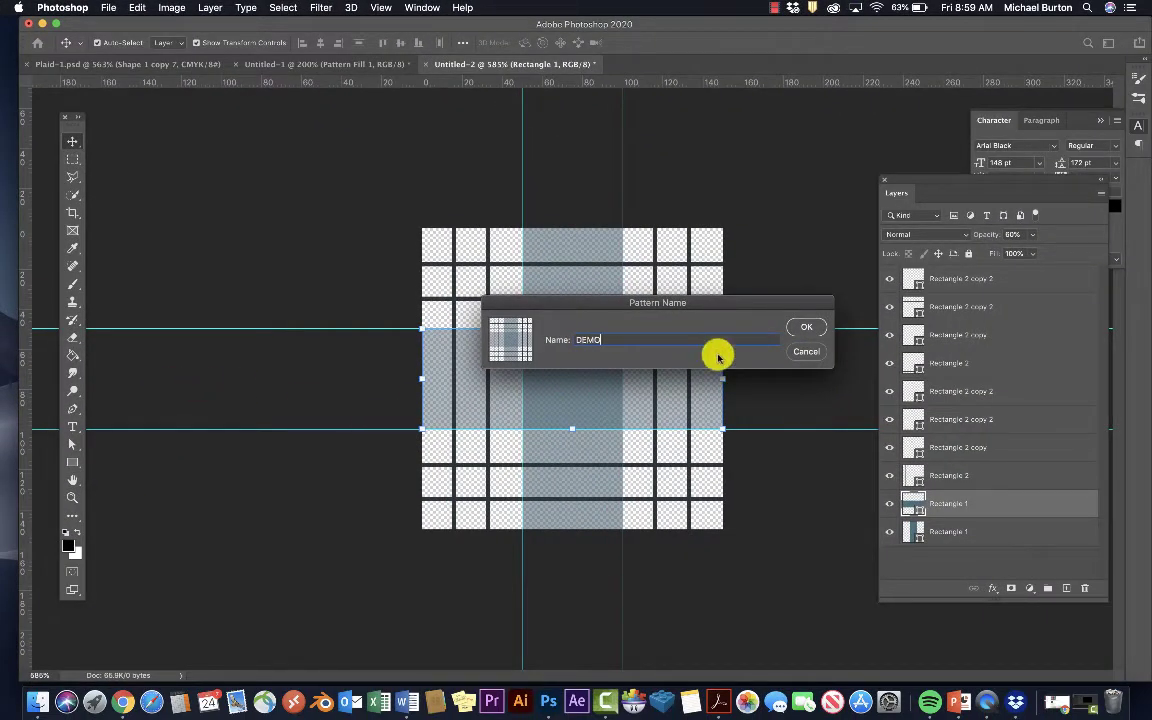
left_click(806, 329)
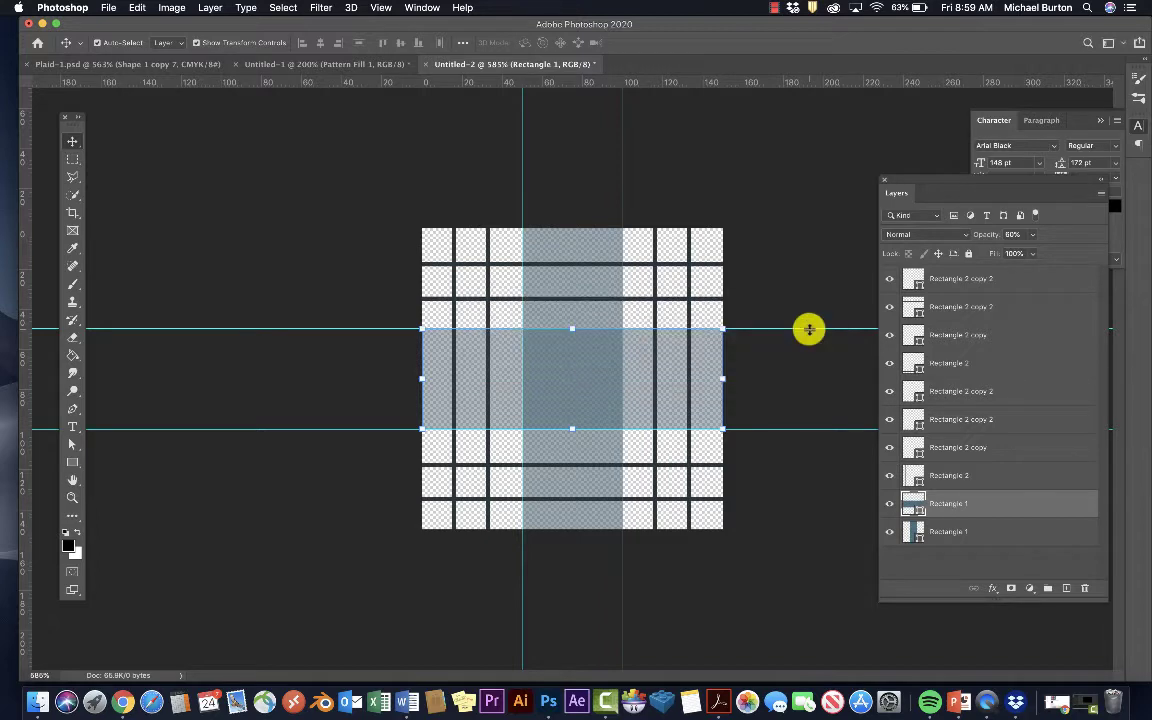
Step: Create a new white-background document 1000 × 1000 pixels in size
left_click(107, 10)
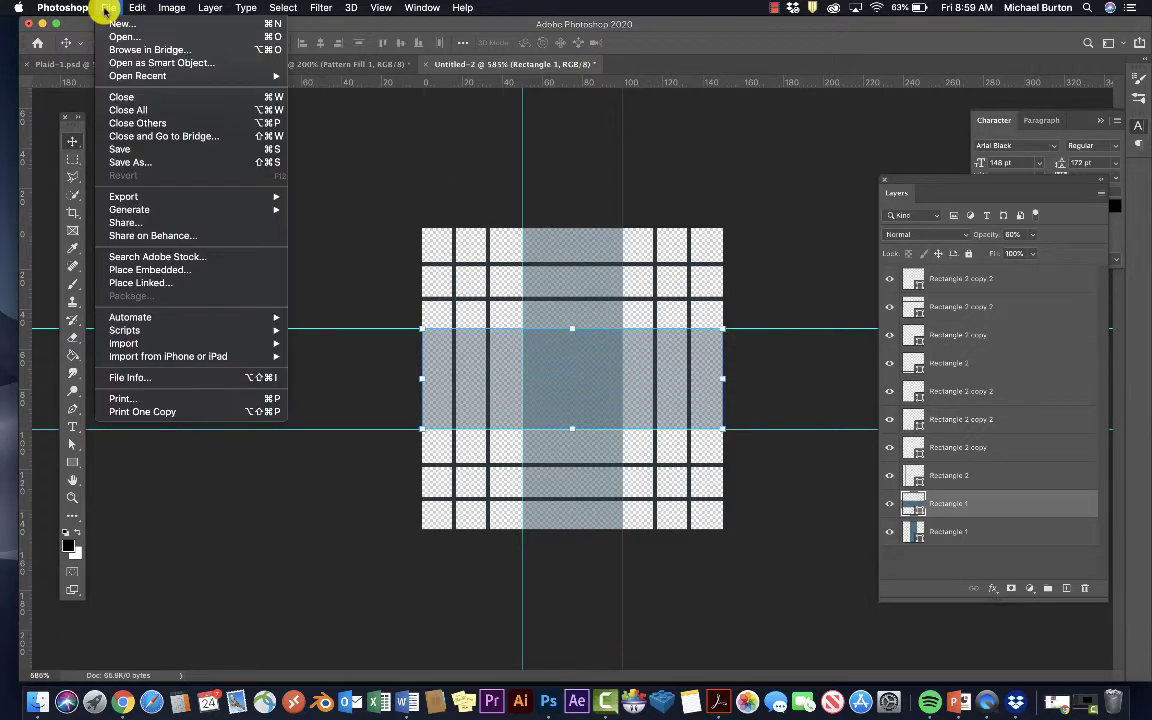
left_click(120, 27)
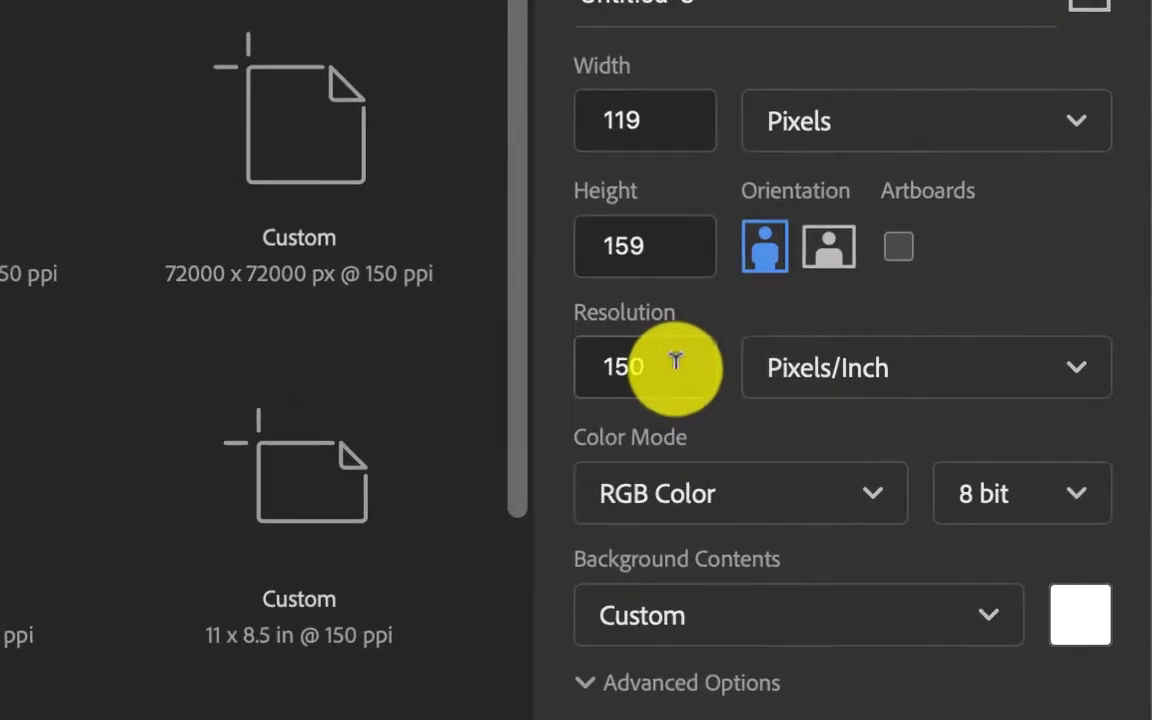
left_click(714, 318)
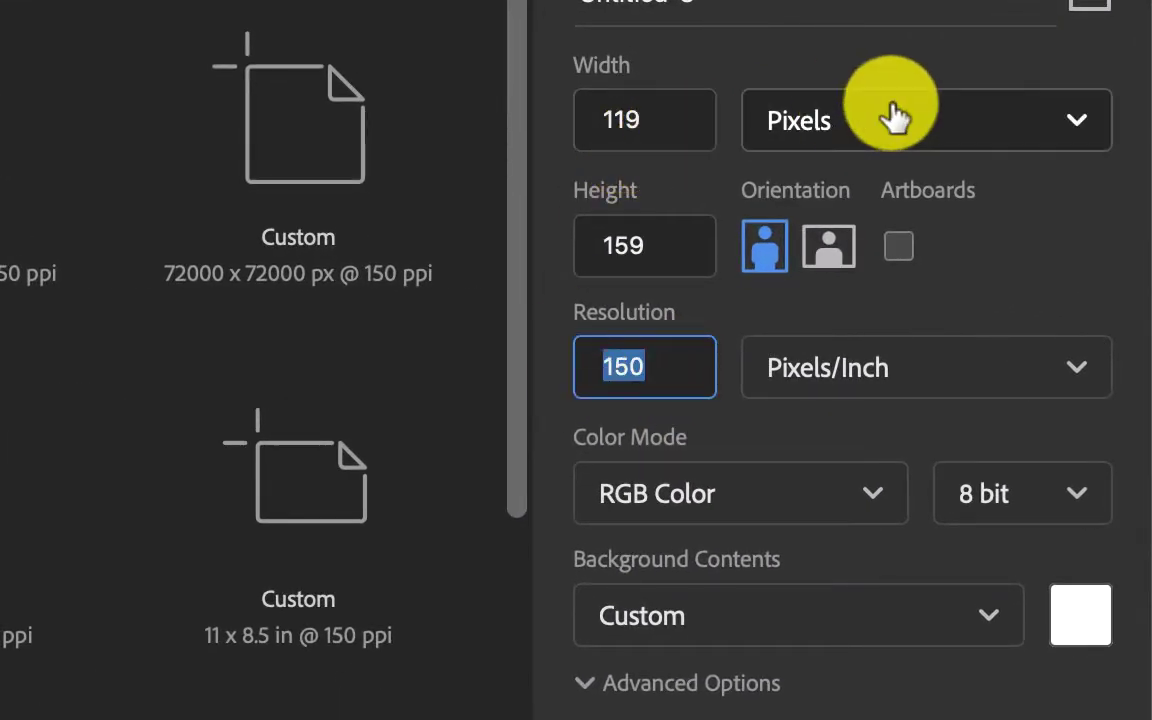
left_click(628, 110)
left_click_drag(628, 110, 546, 108)
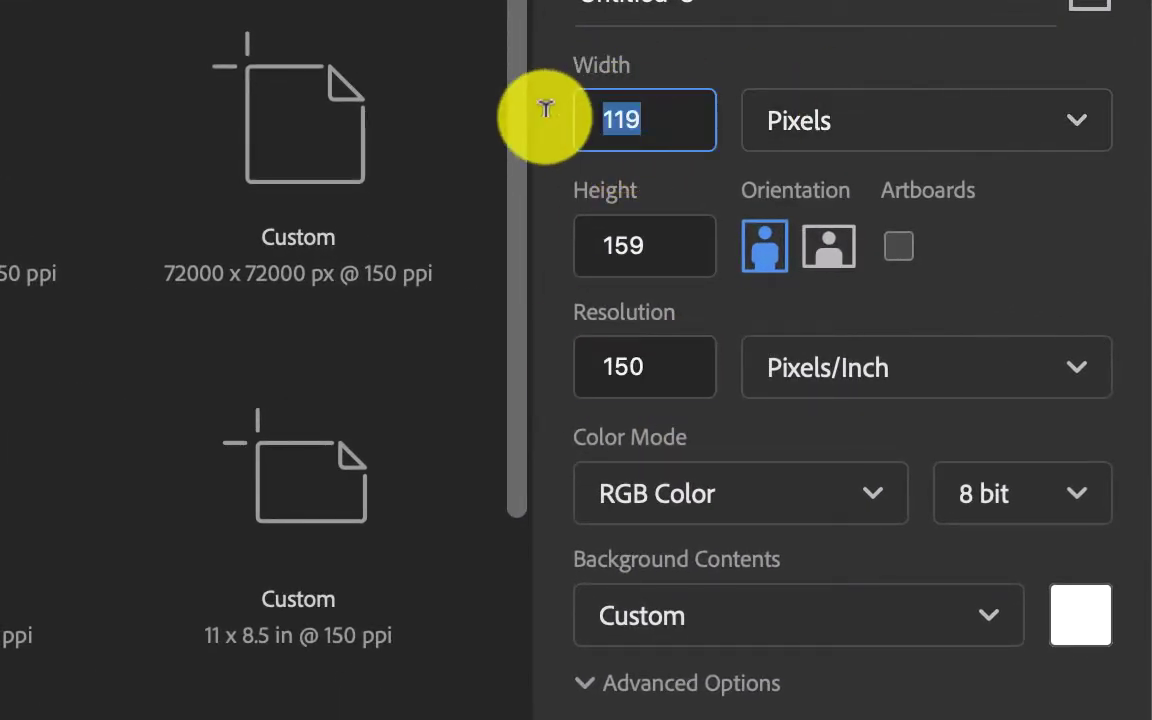
type("1000")
left_click_drag(689, 249, 237, 175)
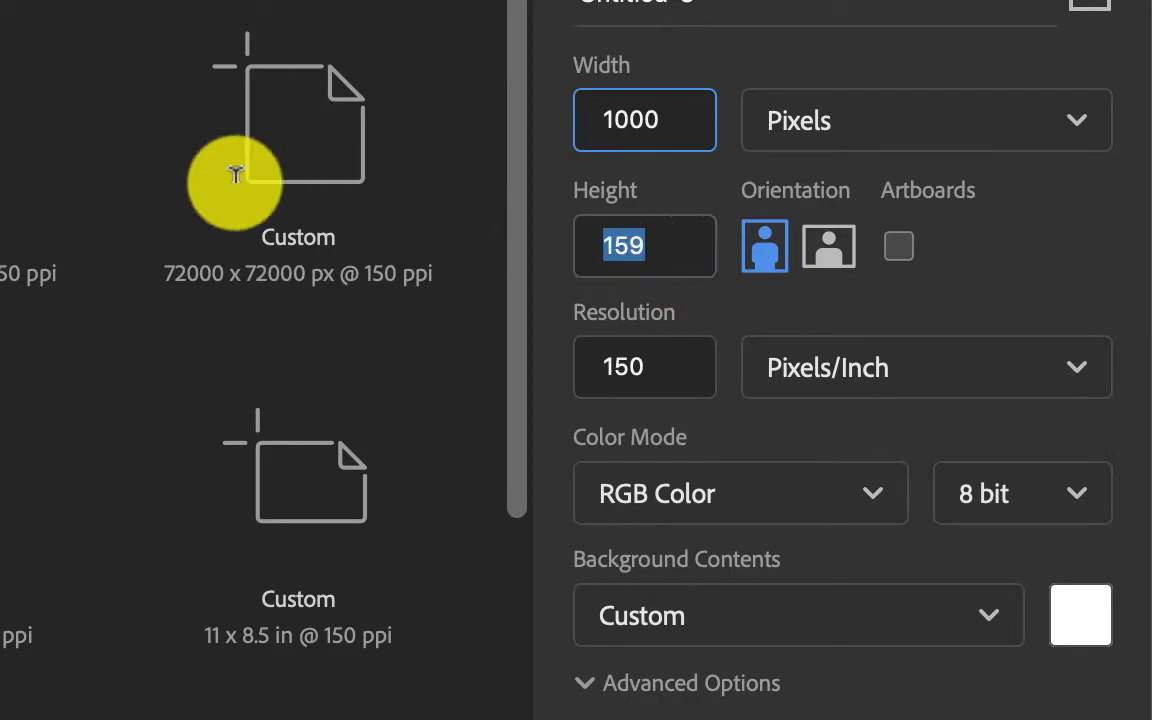
type("1000")
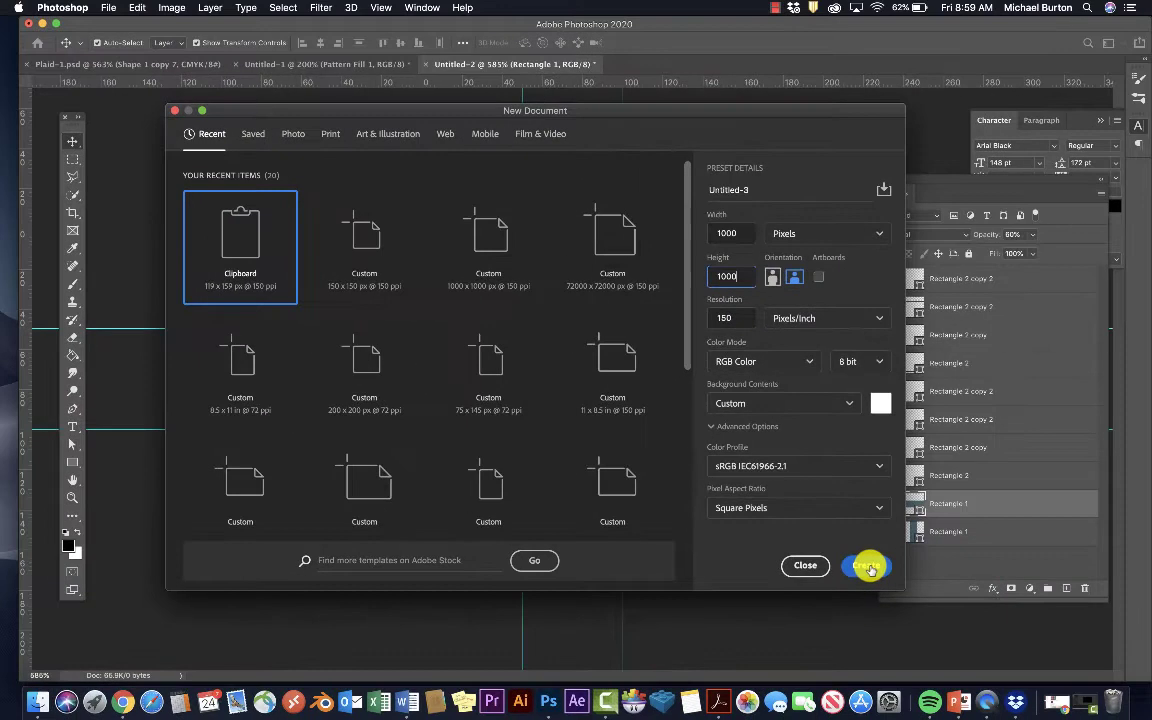
left_click(869, 570)
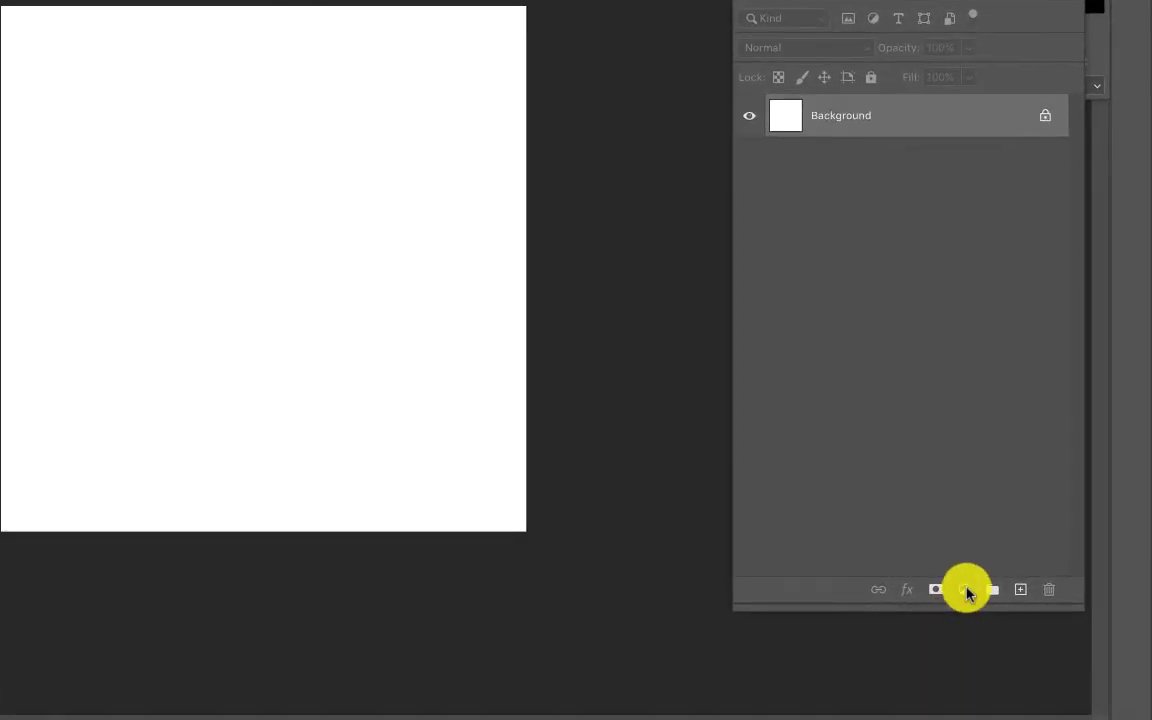
Step: Add a Pattern fill layer using the DEMO plaid pattern at 67% scale
left_click(965, 590)
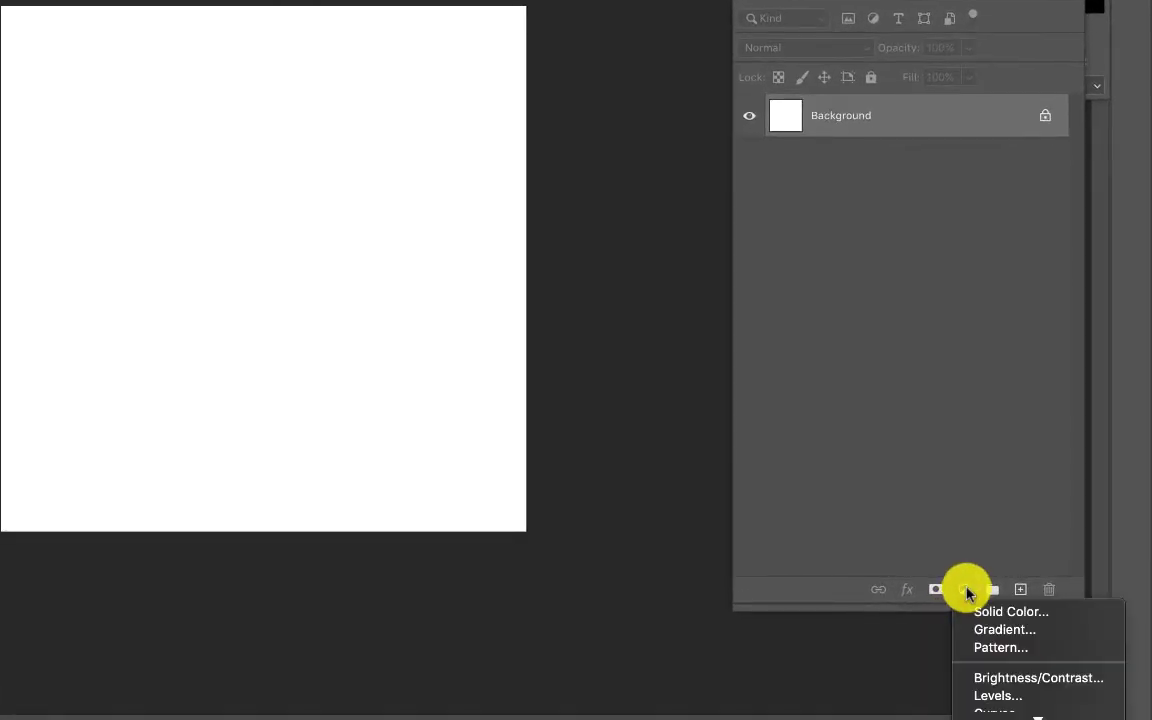
left_click(1003, 648)
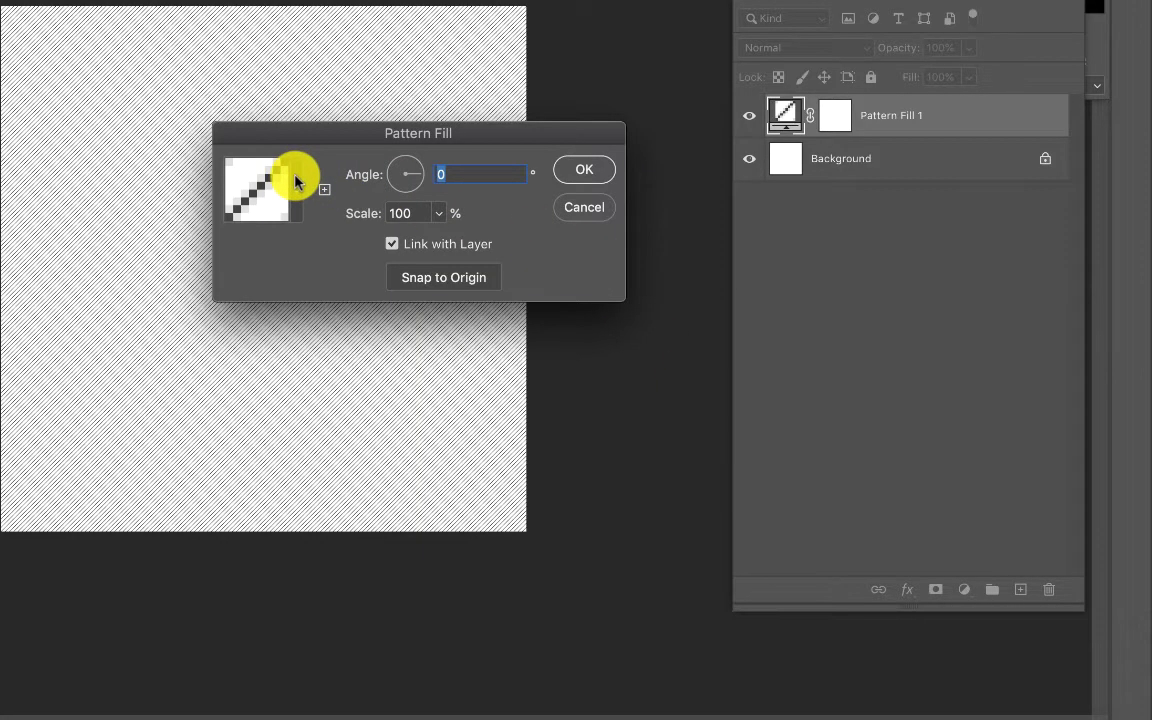
left_click(295, 180)
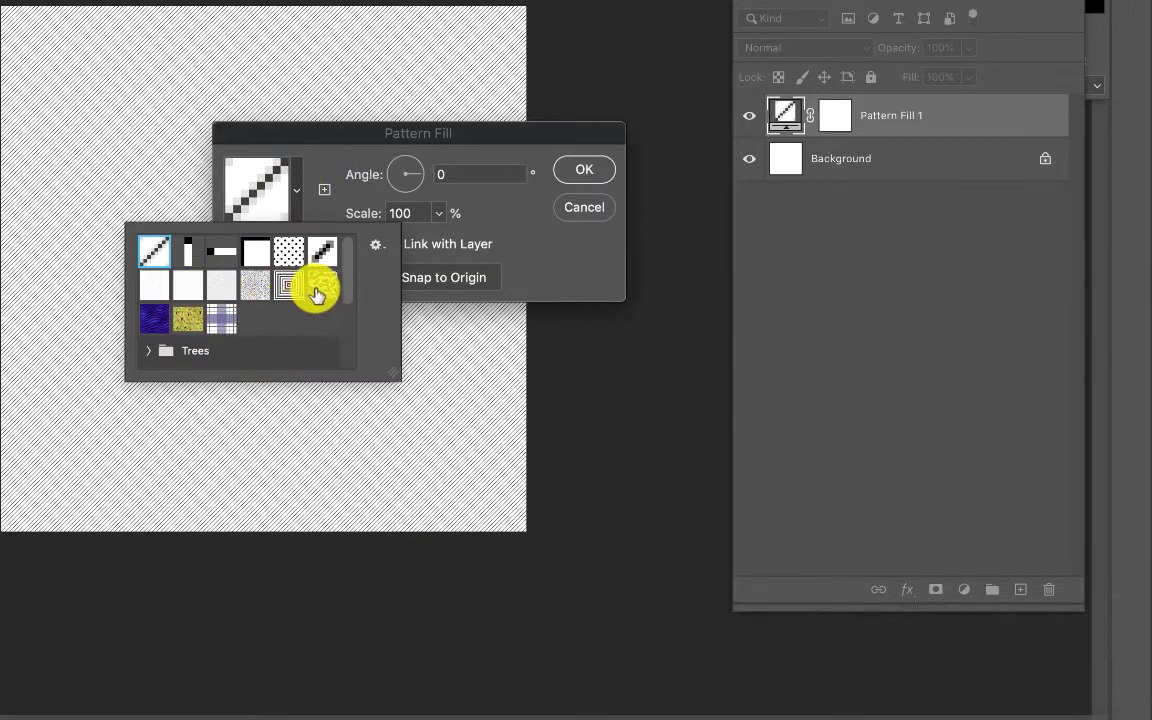
scroll(310, 295, "down", 5)
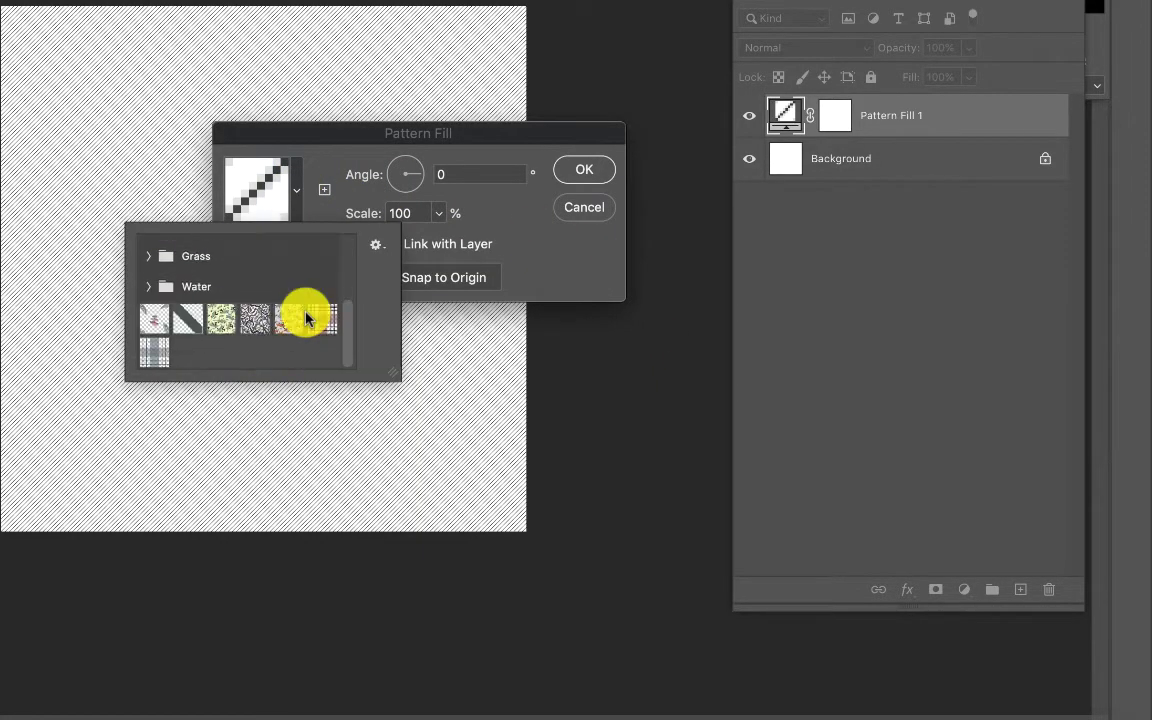
left_click(150, 350)
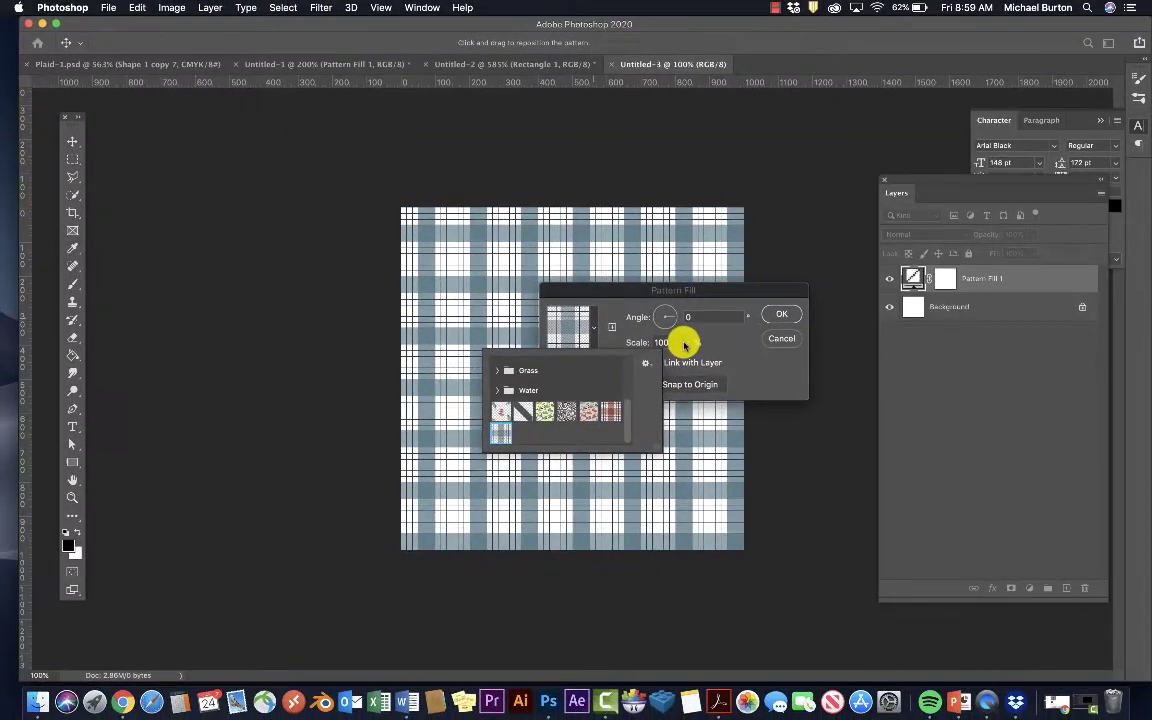
left_click(684, 343)
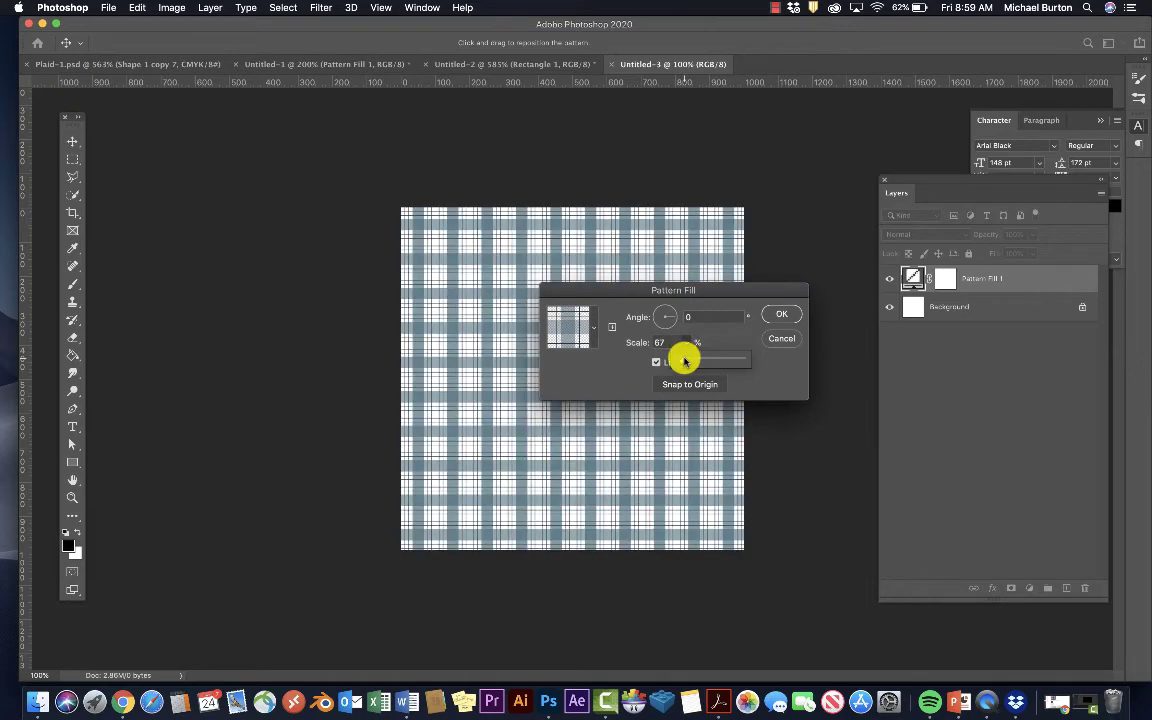
left_click(786, 312)
key("super+0")
Step: Start a Save As of the document and bring up the file format choices
left_click(107, 8)
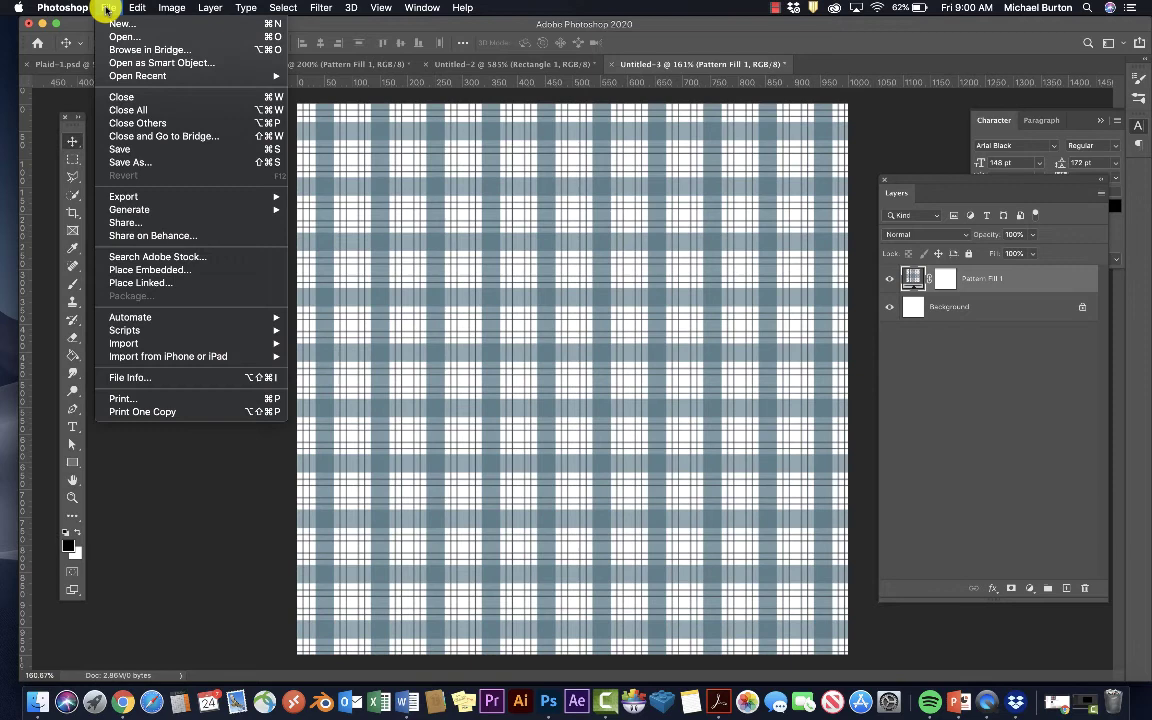
left_click(153, 163)
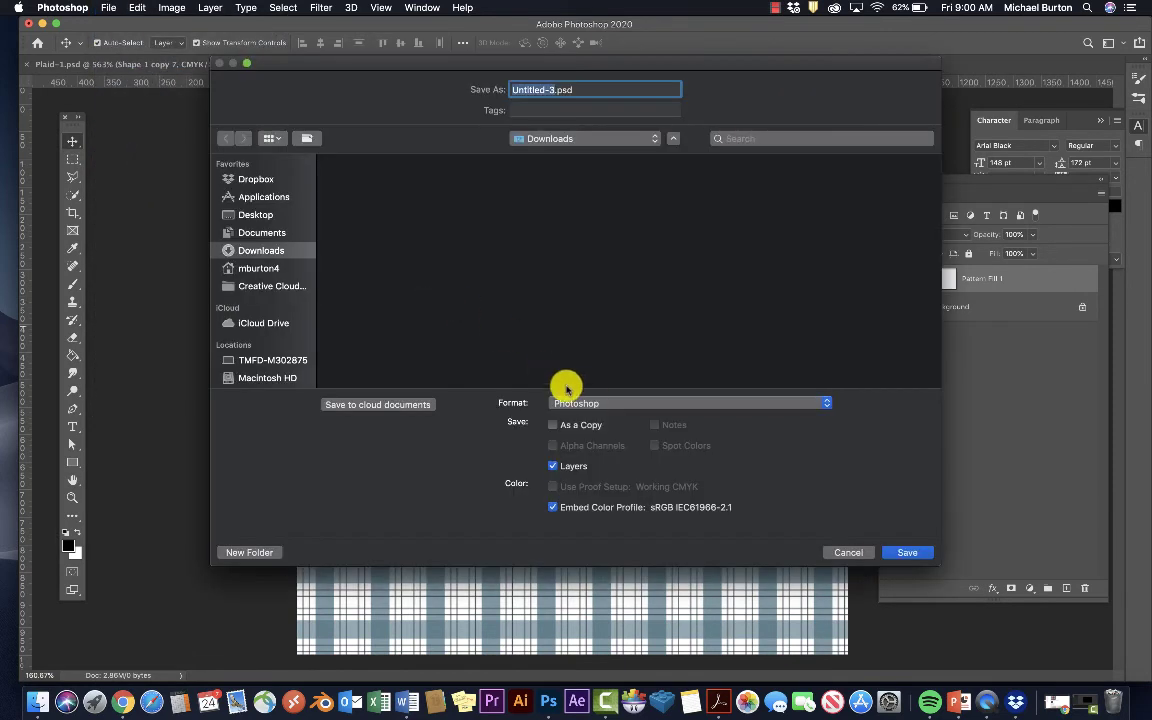
left_click(607, 404)
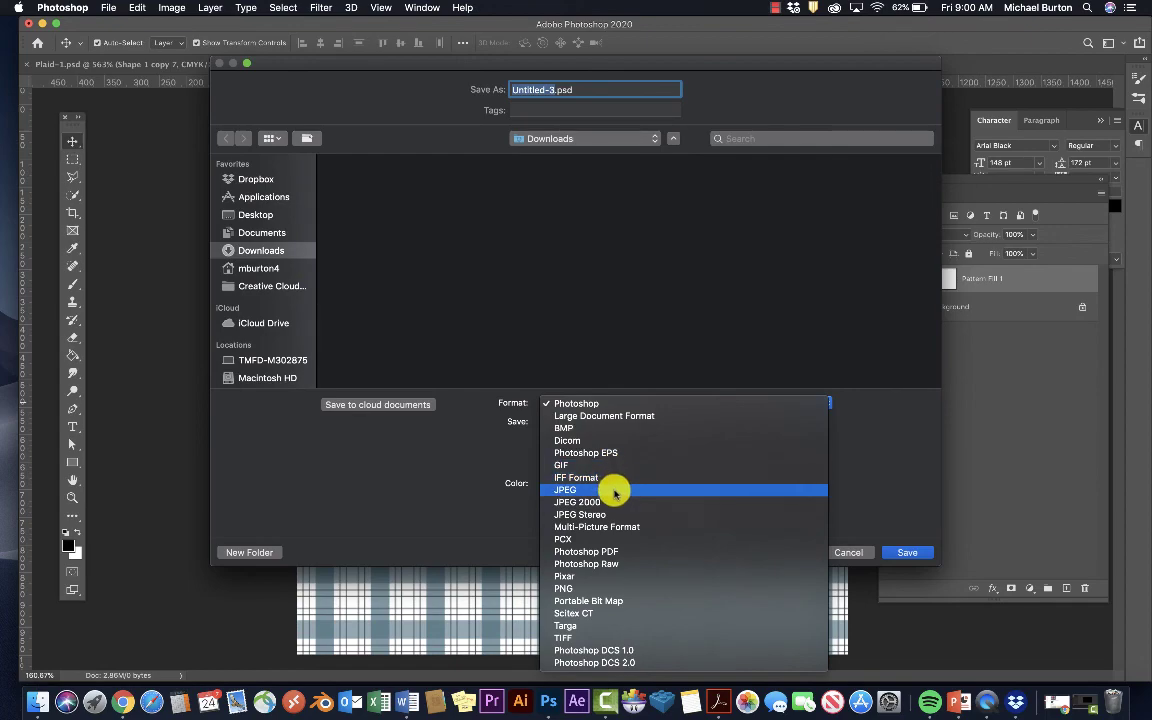